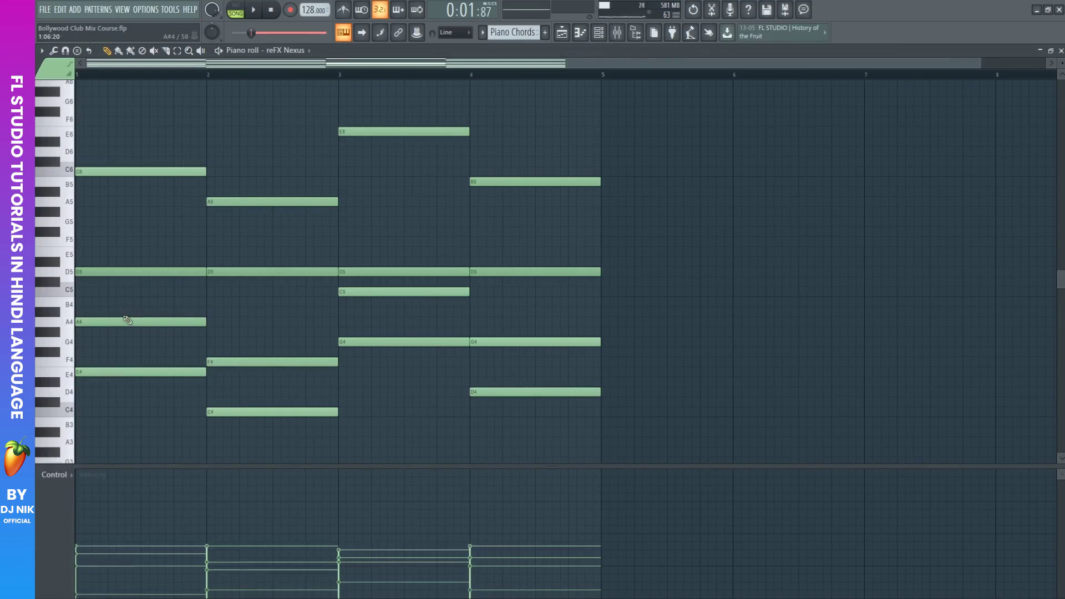
Copy the root notes A4, F4, C5 and G4 of bars 1 to 4 from the Piano Chords pattern
ctrl+click(127, 321)
ctrl+click(250, 361)
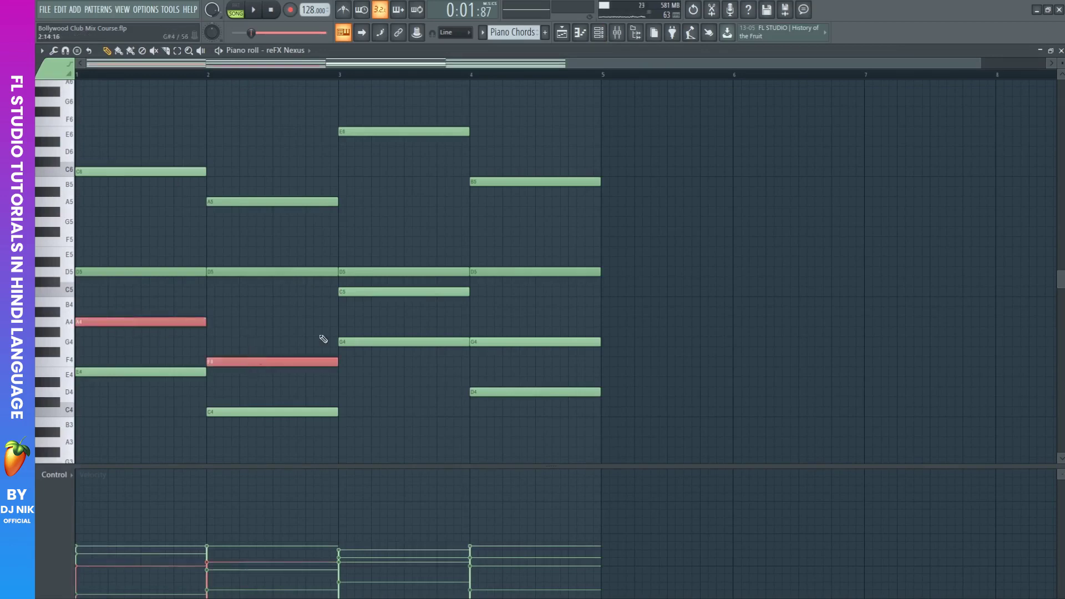
ctrl+click(355, 293)
ctrl+click(482, 341)
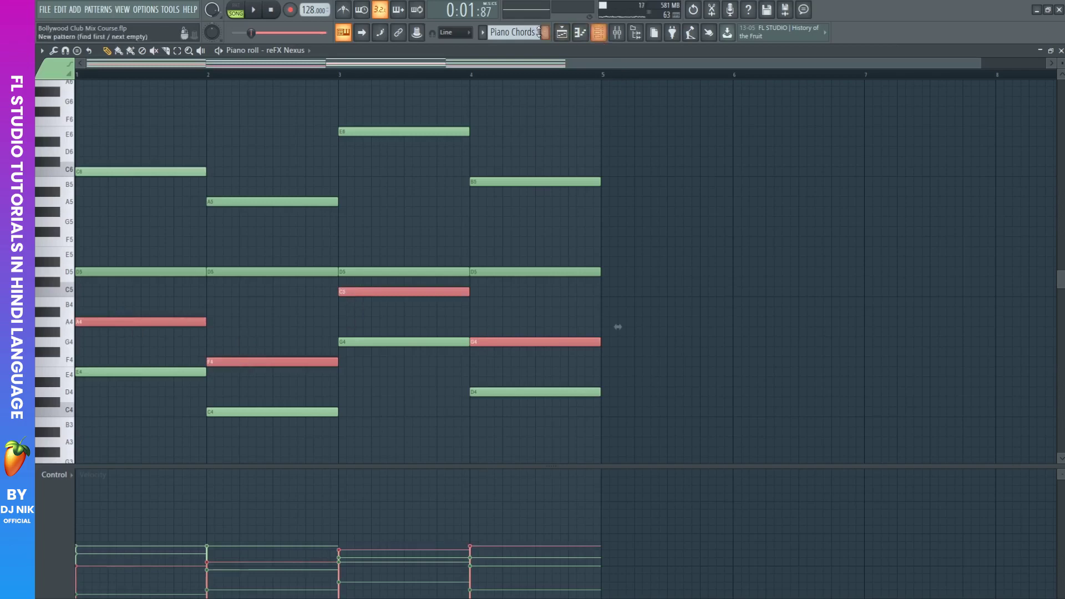
Create a new pattern and name it Bassline
scroll(511, 32, down, 1)
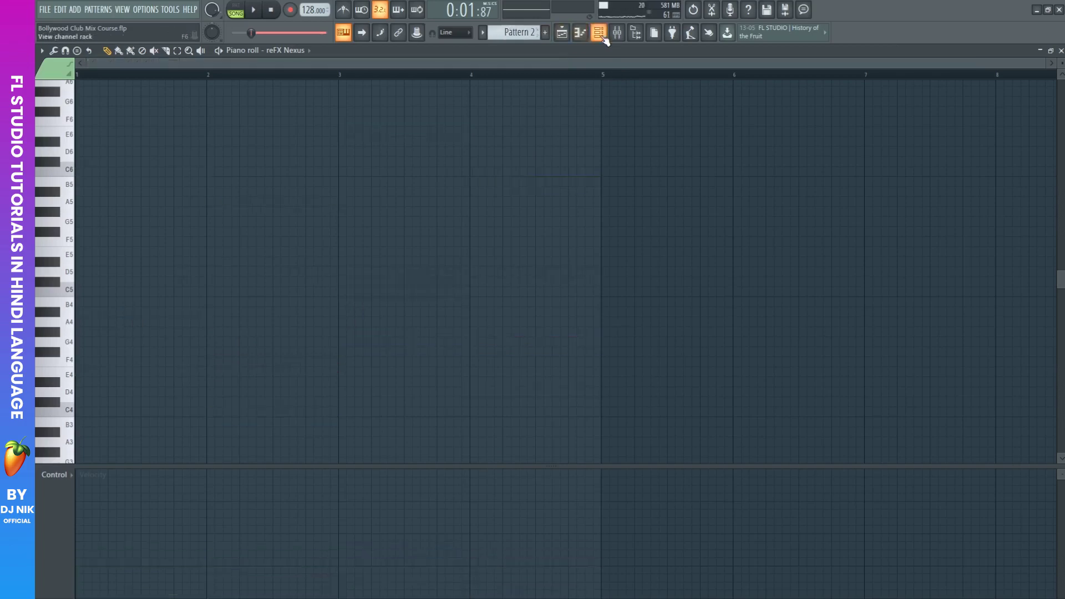
click(532, 35)
click(621, 90)
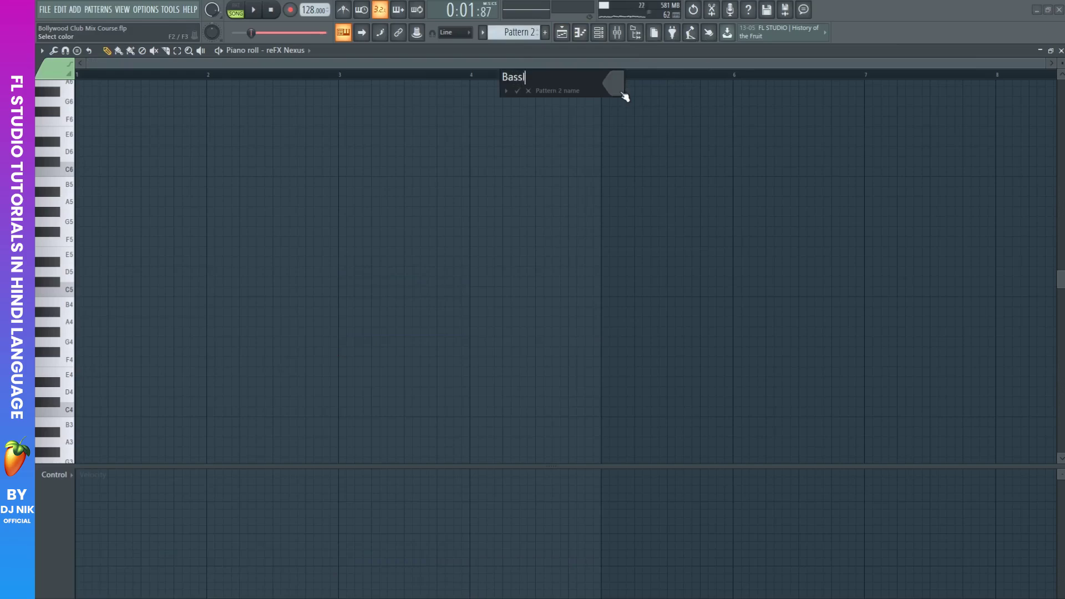
key(Return)
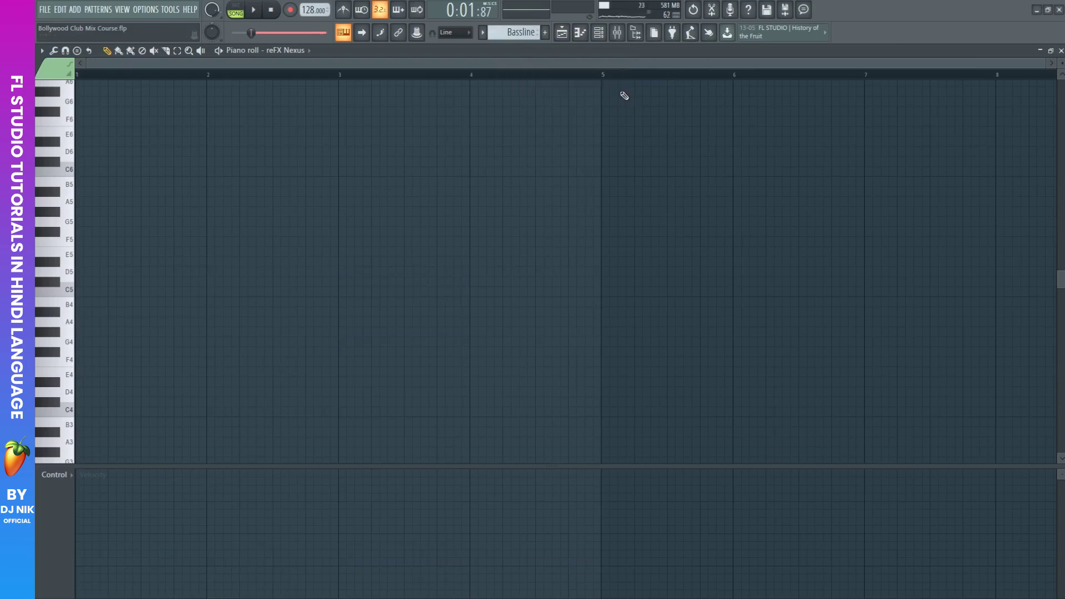
Add a BooBass instrument channel to the channel rack
click(598, 32)
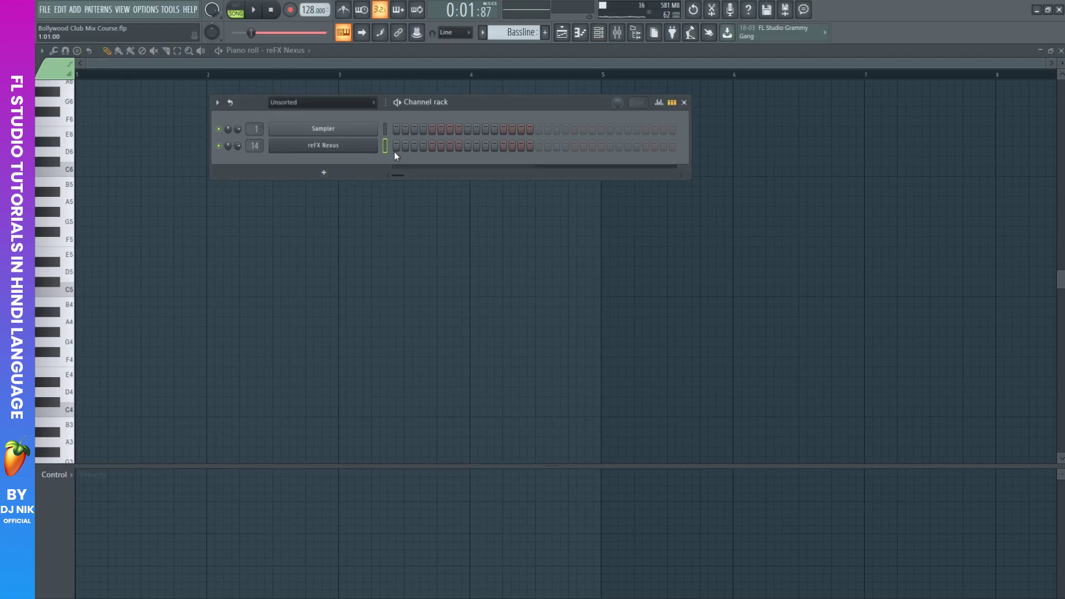
click(325, 173)
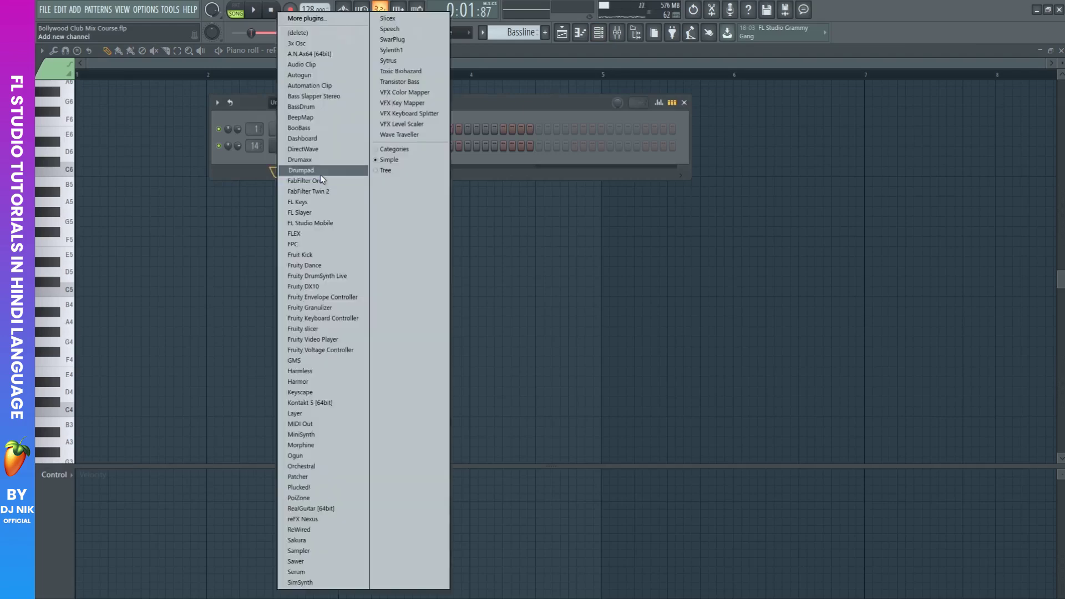
click(311, 129)
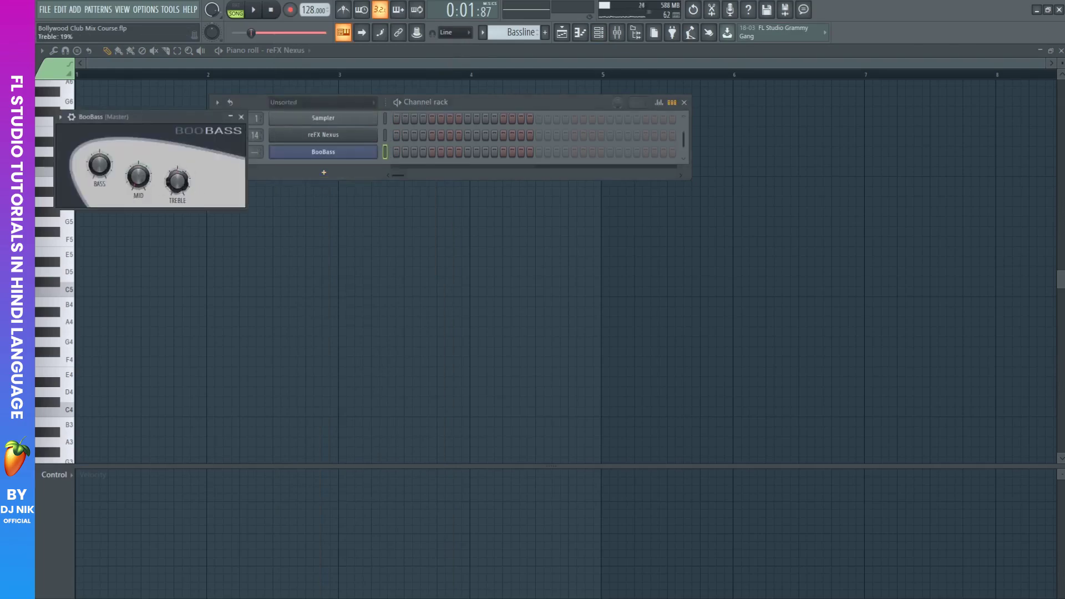
click(443, 106)
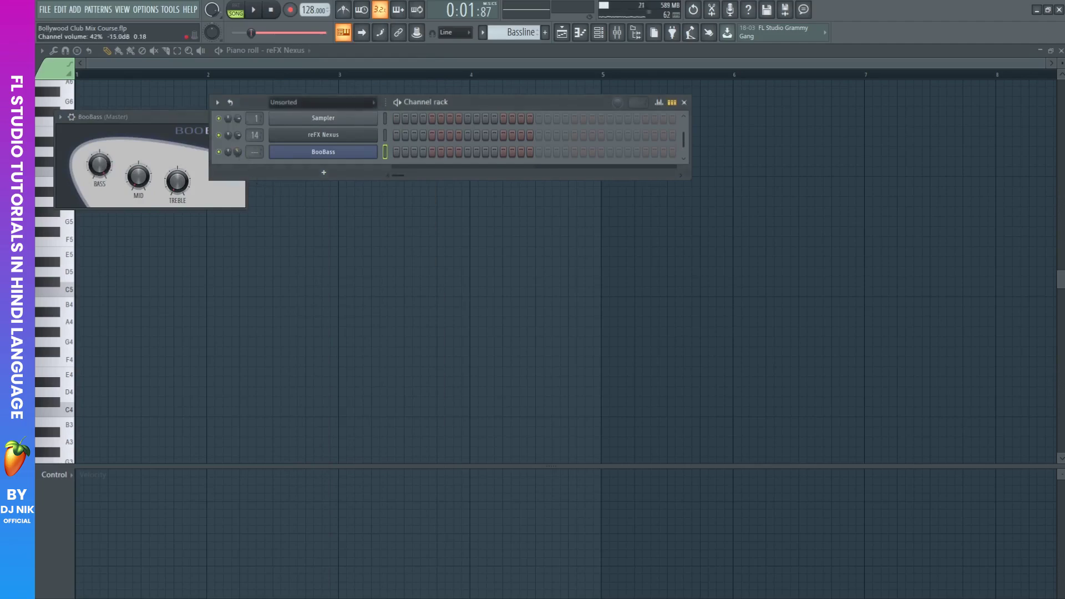
Paste the copied A4, F4, C5 and G4 notes into the BooBass piano roll
right_click(375, 146)
click(390, 153)
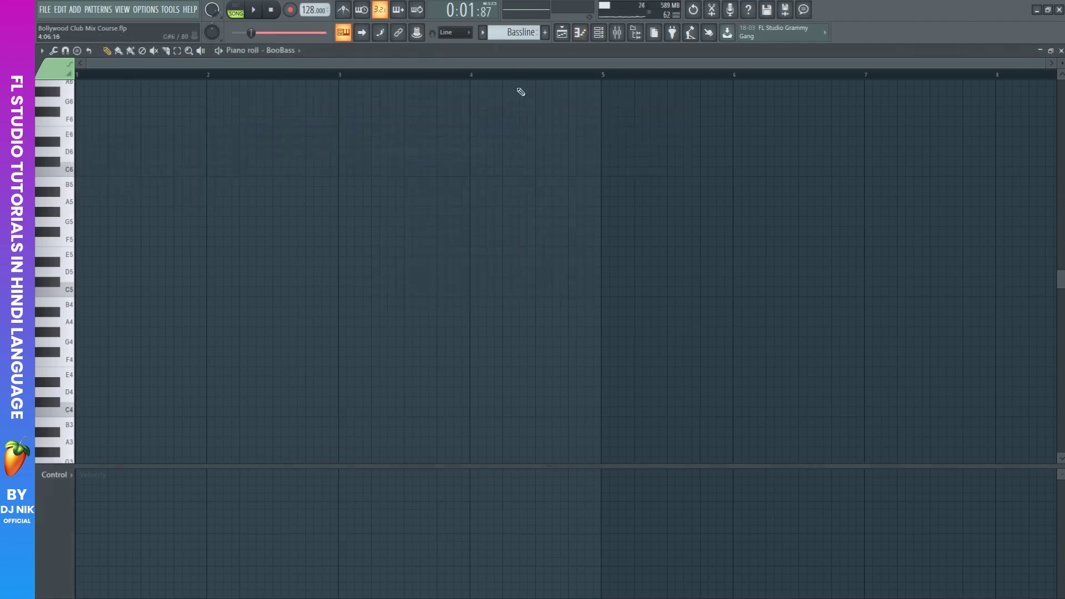
scroll(108, 241, down, 2)
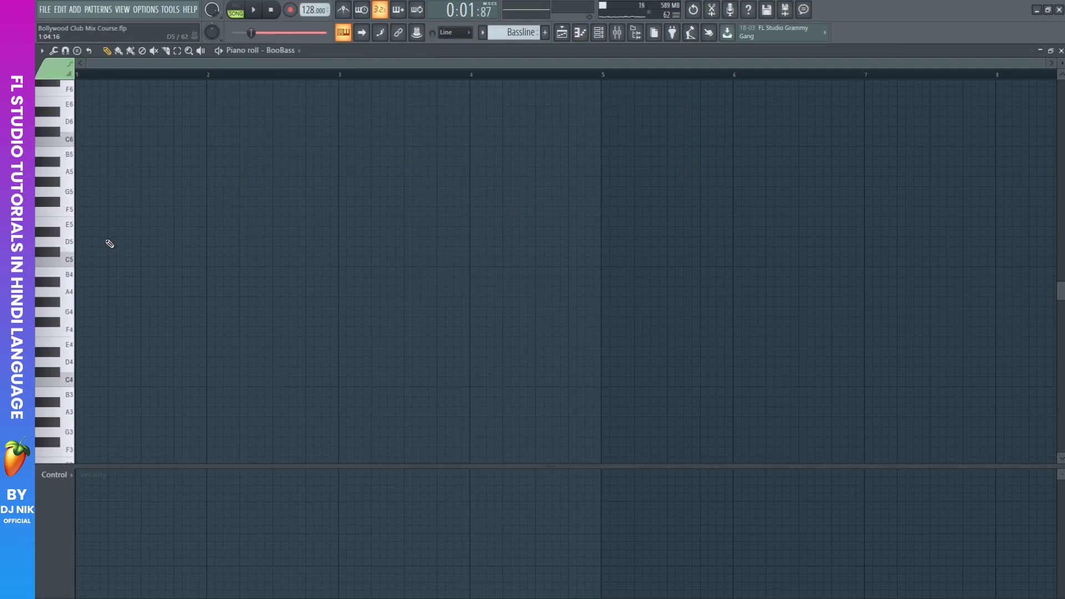
key(ctrl+v)
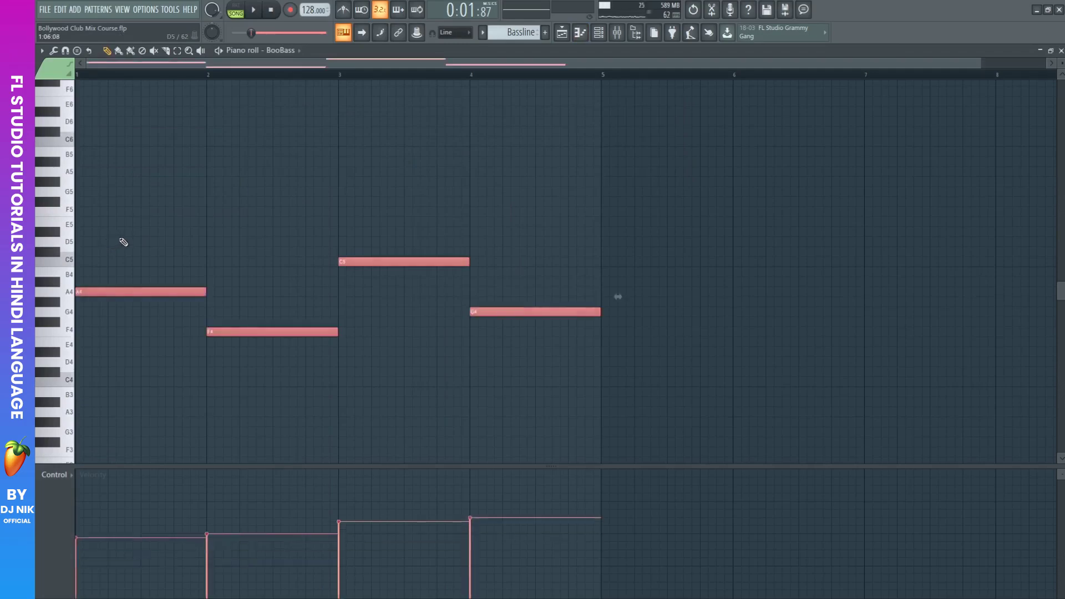
Deselect the pasted notes and level the velocities of all four at about 80%
key(ctrl+d)
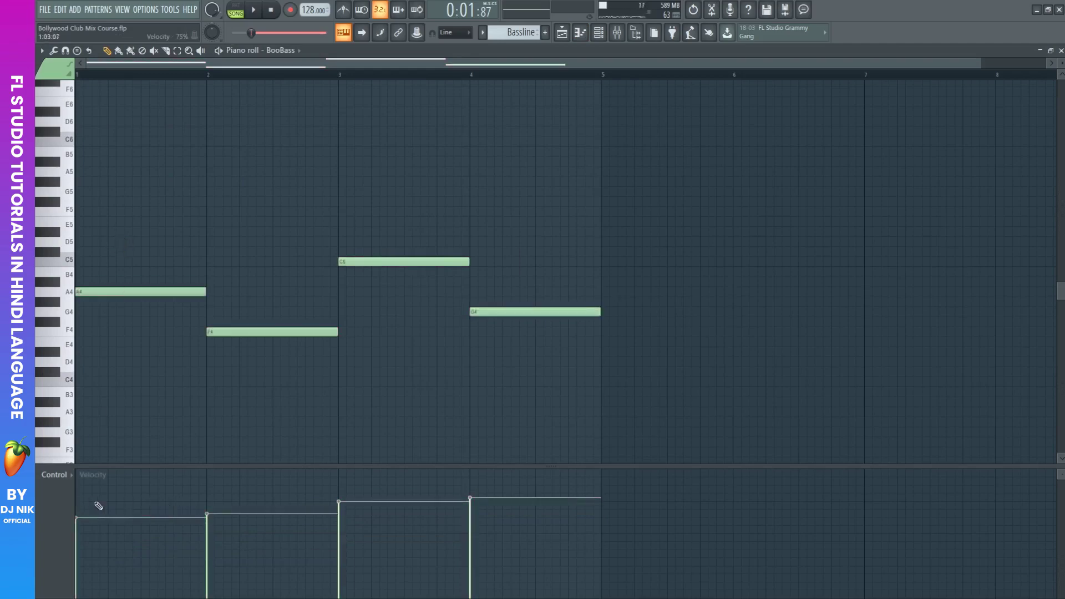
drag(191, 504, 488, 501)
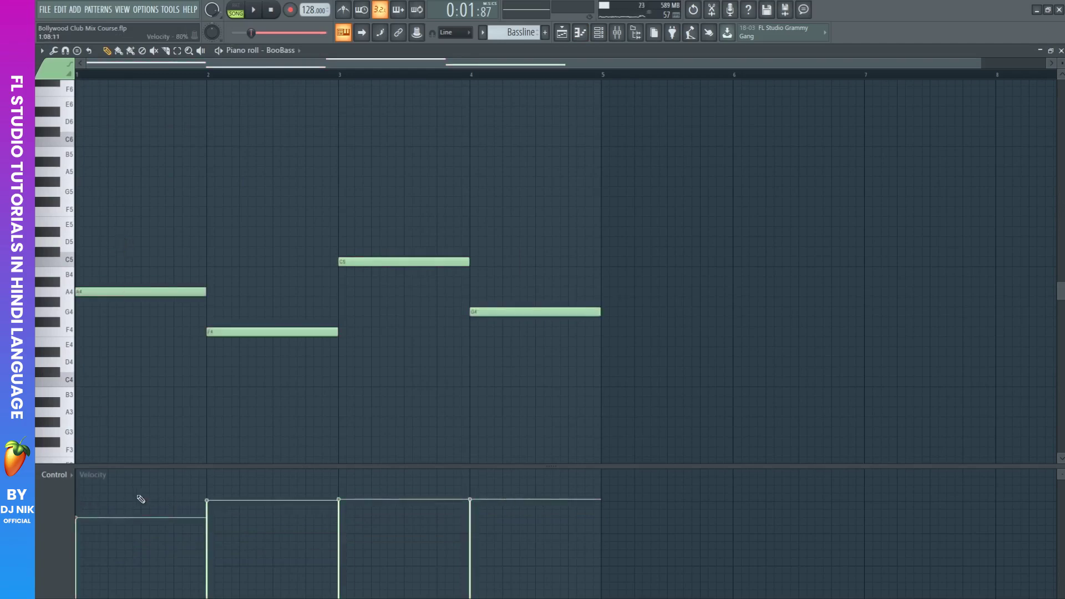
drag(173, 507, 44, 507)
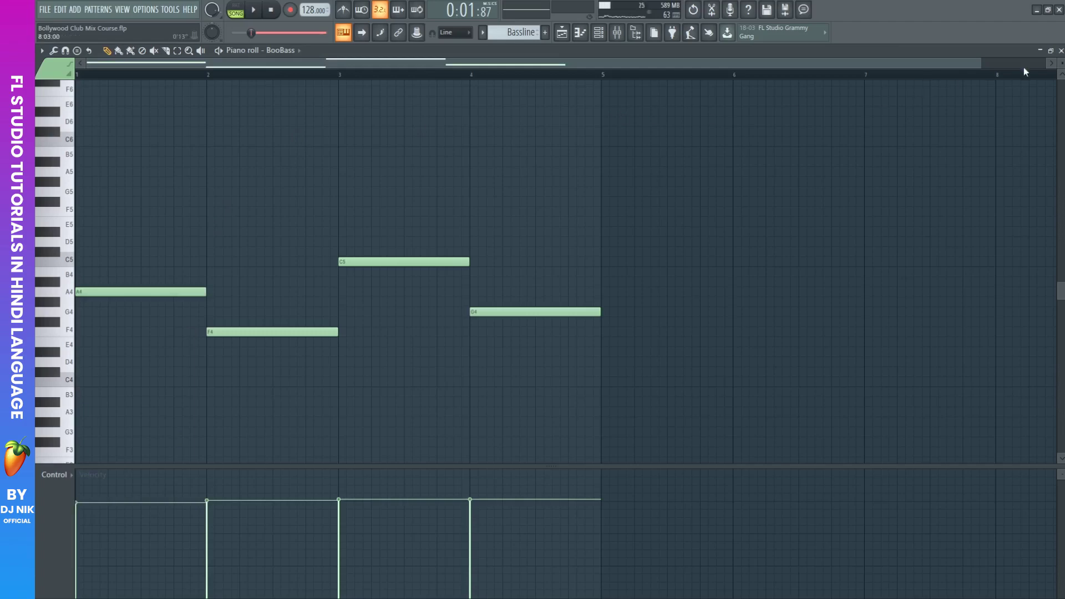
Turn bar 1's A4 note into a five-note rhythm, with two-step notes on steps 1, 7 and 15 and one-step notes on steps 4 and 12
drag(986, 70, 258, 79)
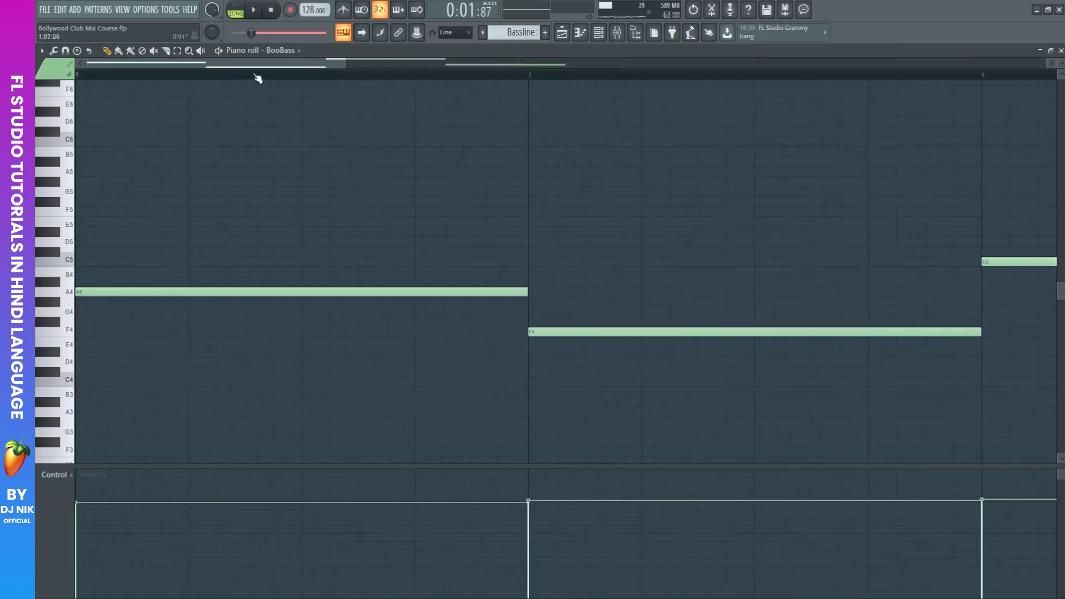
drag(527, 291, 134, 291)
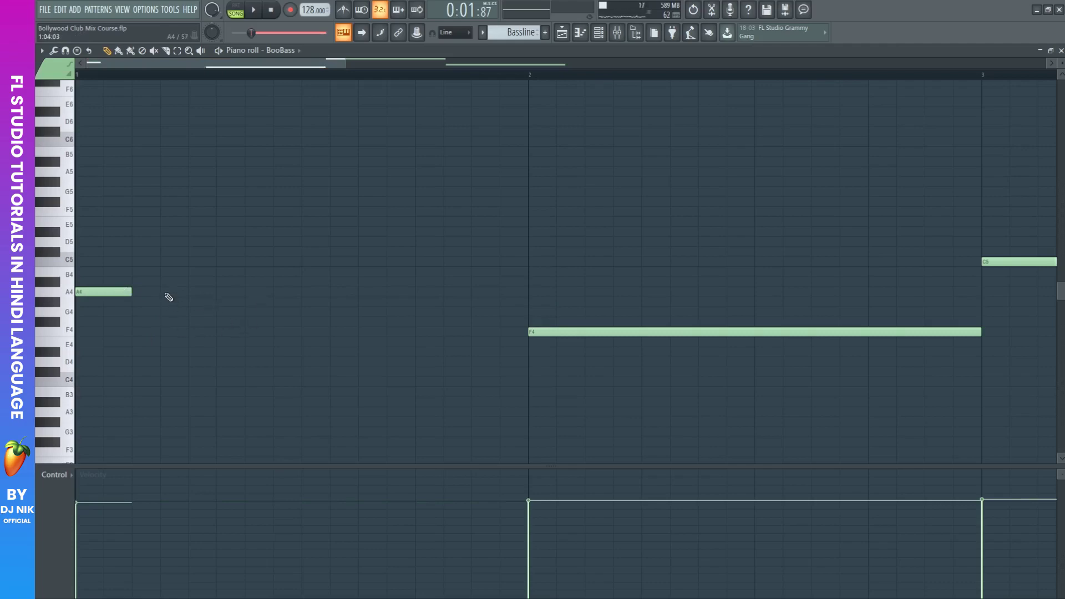
drag(168, 297, 195, 292)
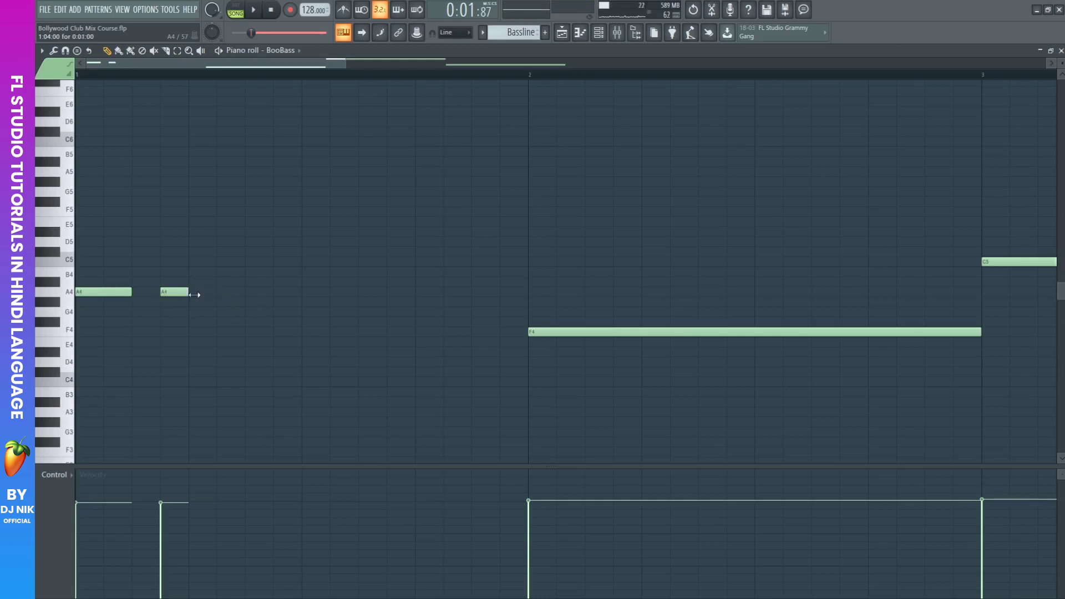
click(248, 292)
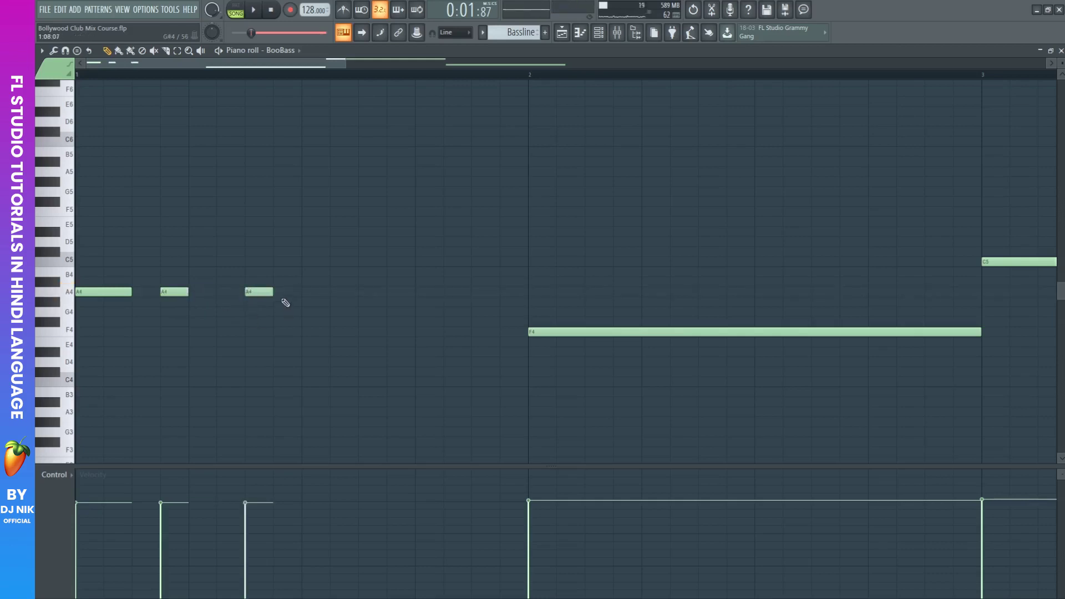
drag(276, 290, 289, 295)
drag(159, 267, 310, 334)
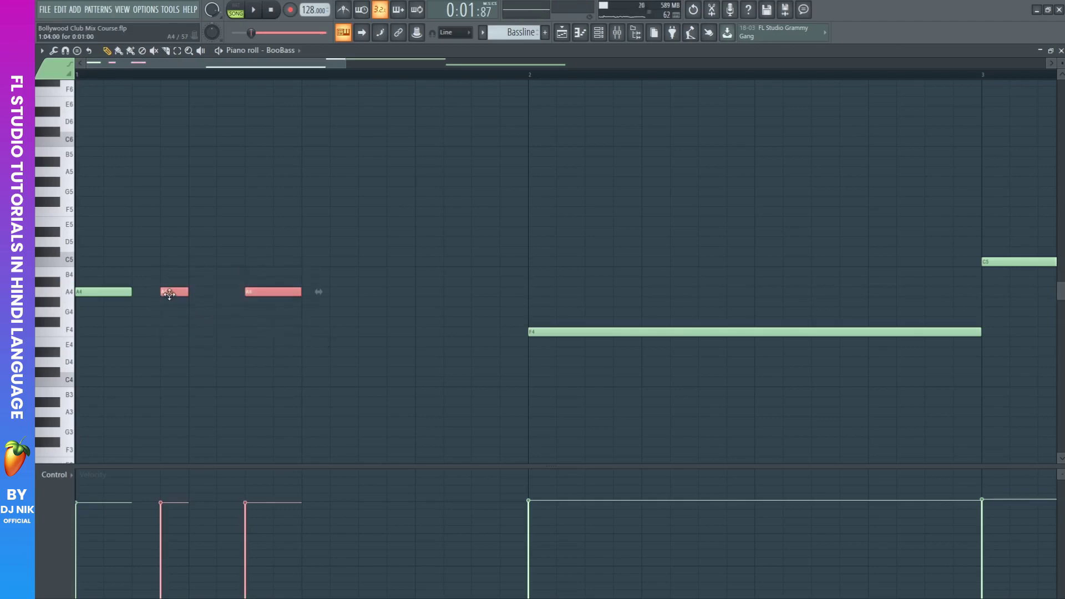
drag(169, 293, 399, 297)
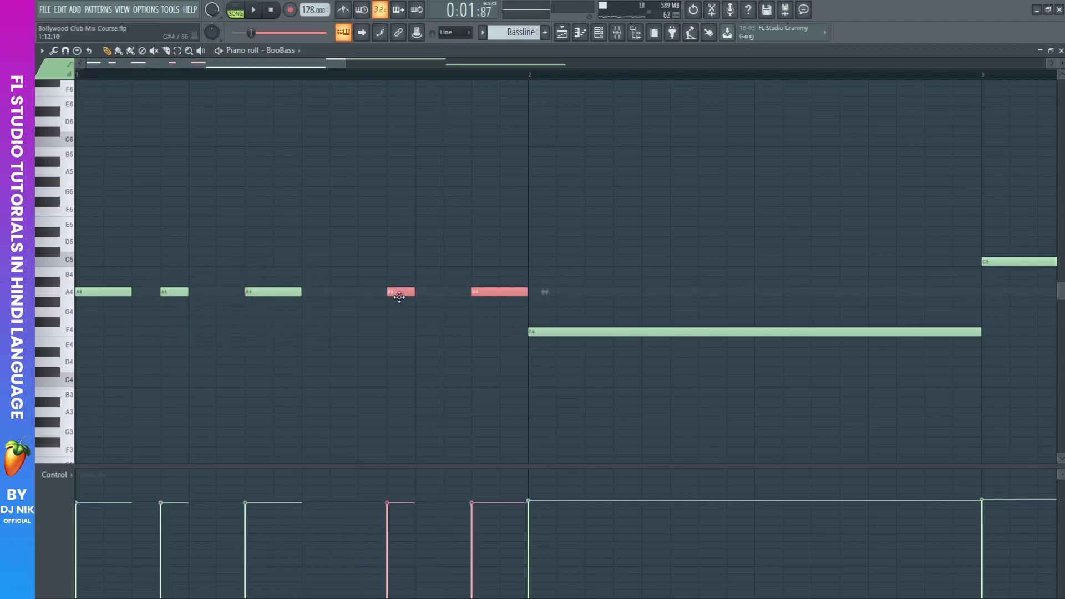
Replace the long notes in bars 2, 3 and 4 with copies of the bar 1 rhythm on F4, C5 and G4
scroll(129, 82, down, 2)
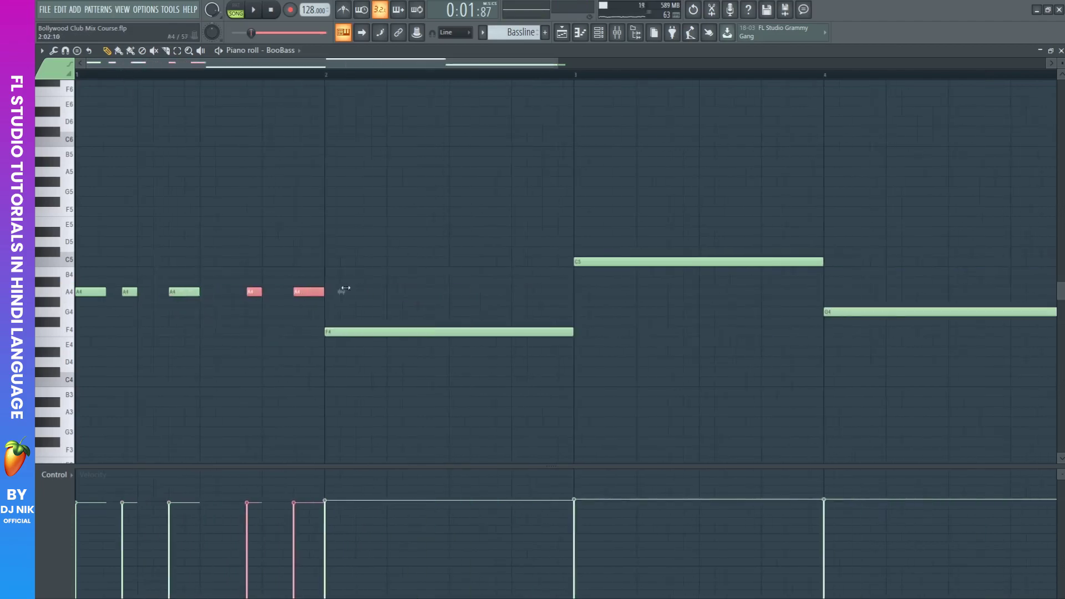
drag(349, 258, 335, 340)
drag(453, 333, 446, 354)
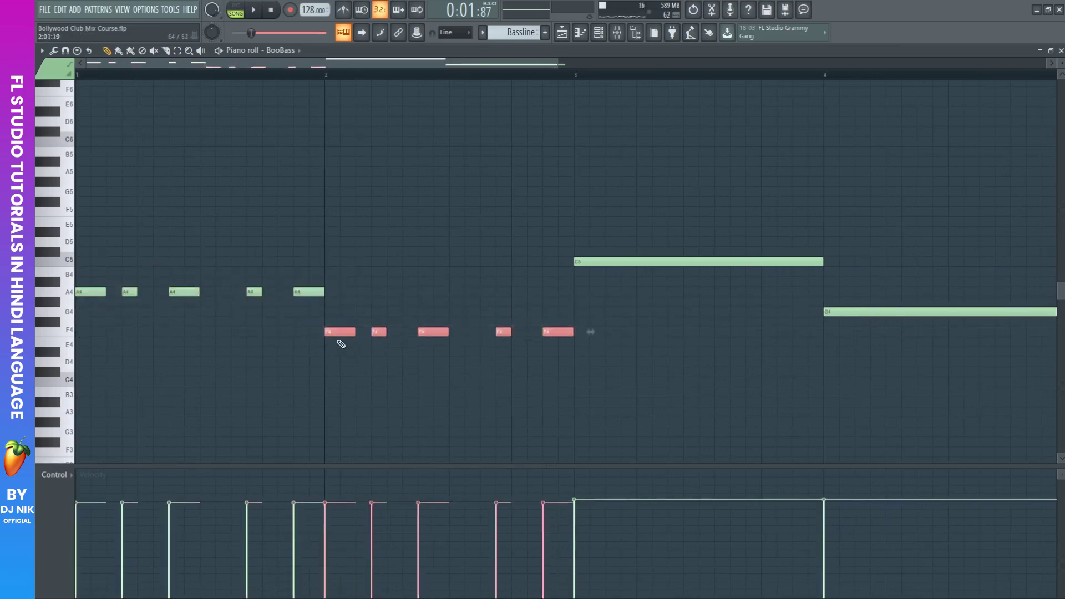
drag(332, 331, 581, 262)
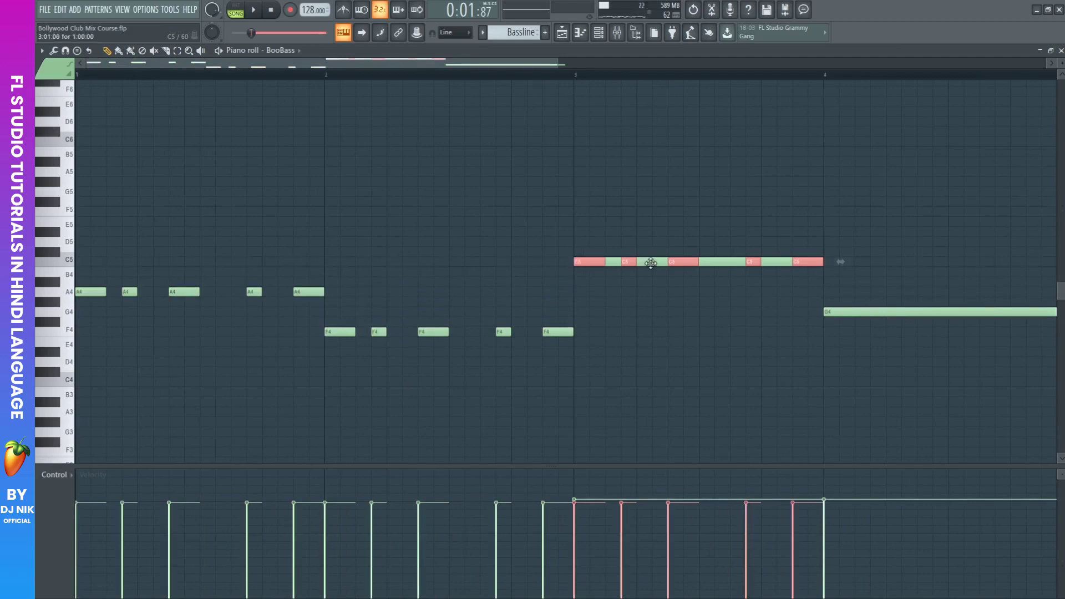
drag(650, 263, 841, 312)
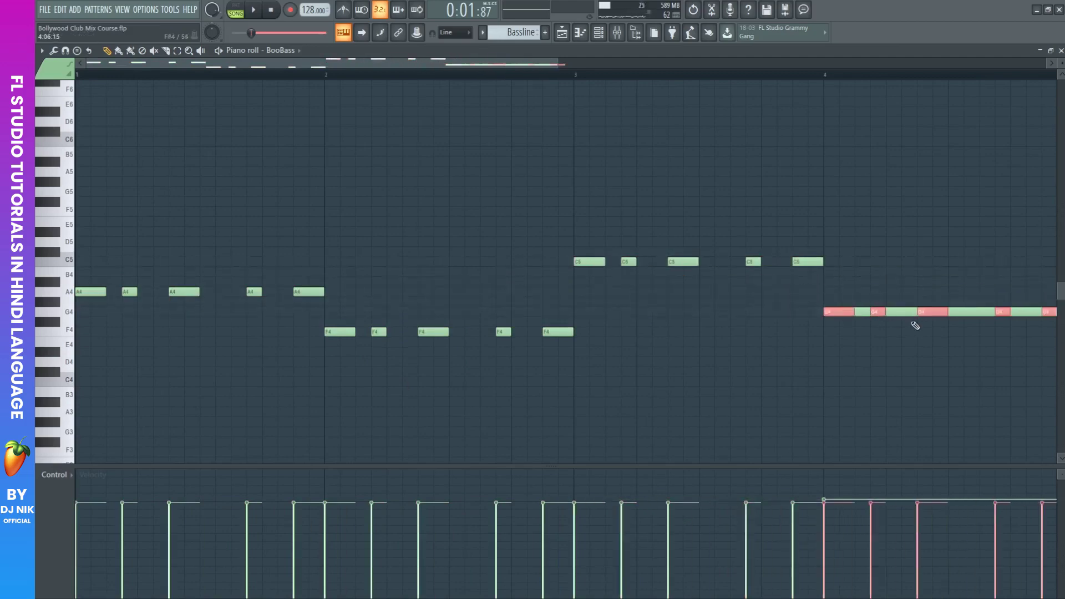
click(883, 245)
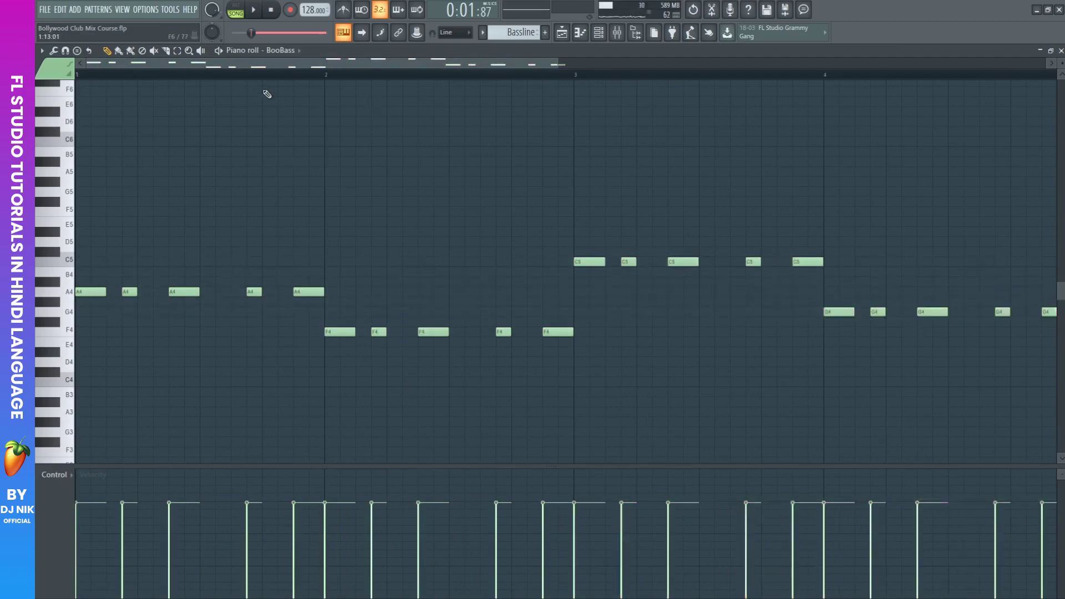
Play back the whole BooBass bassline in pattern mode and stop playback
scroll(268, 78, down, 3)
click(219, 50)
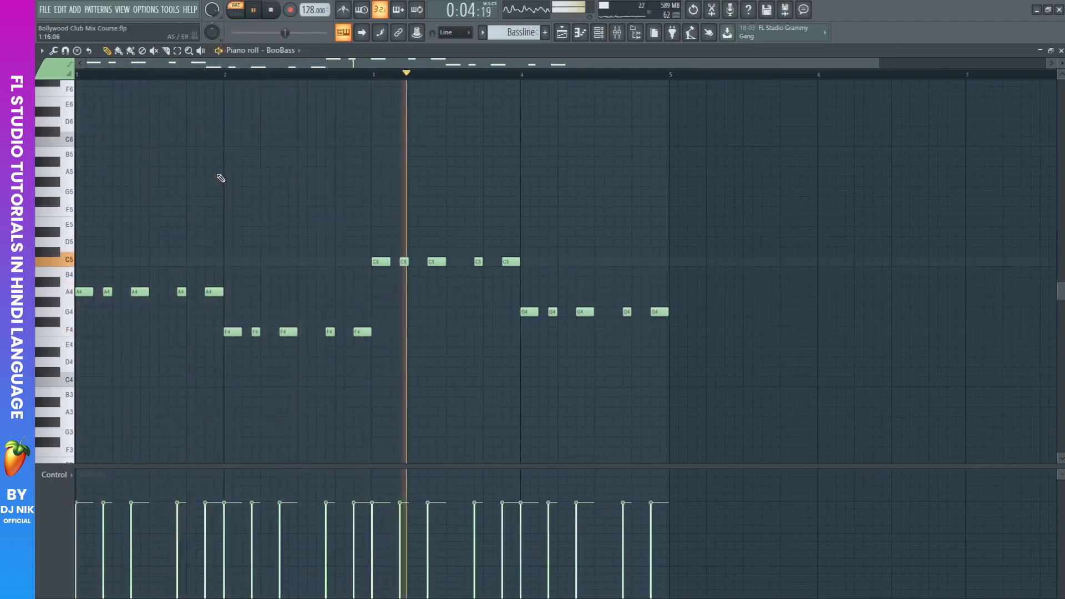
click(279, 18)
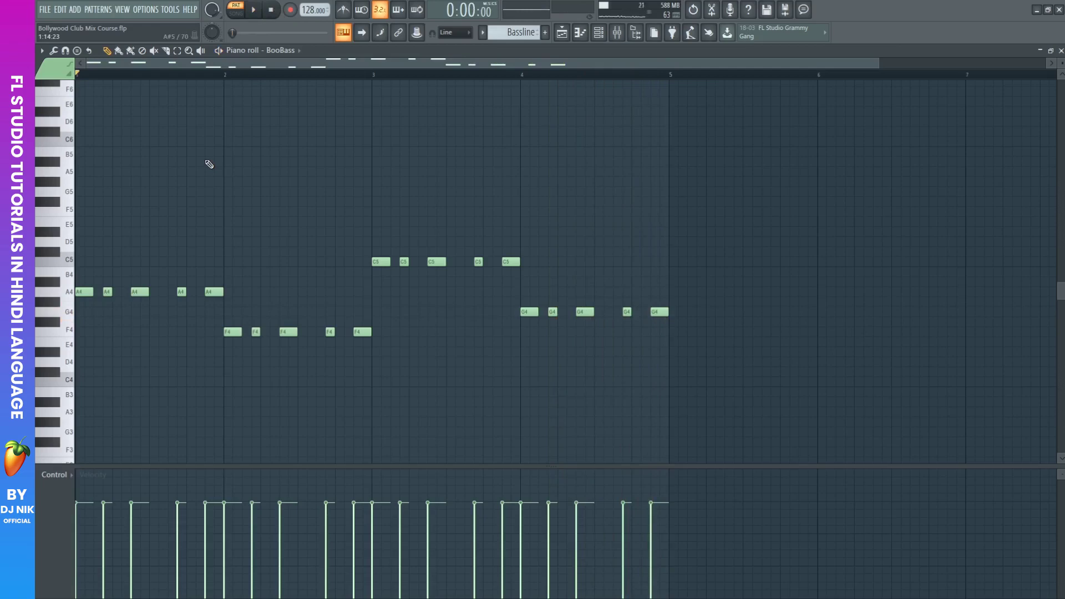
Make the channel rack taller and add a GMS synthesizer channel
key(F6)
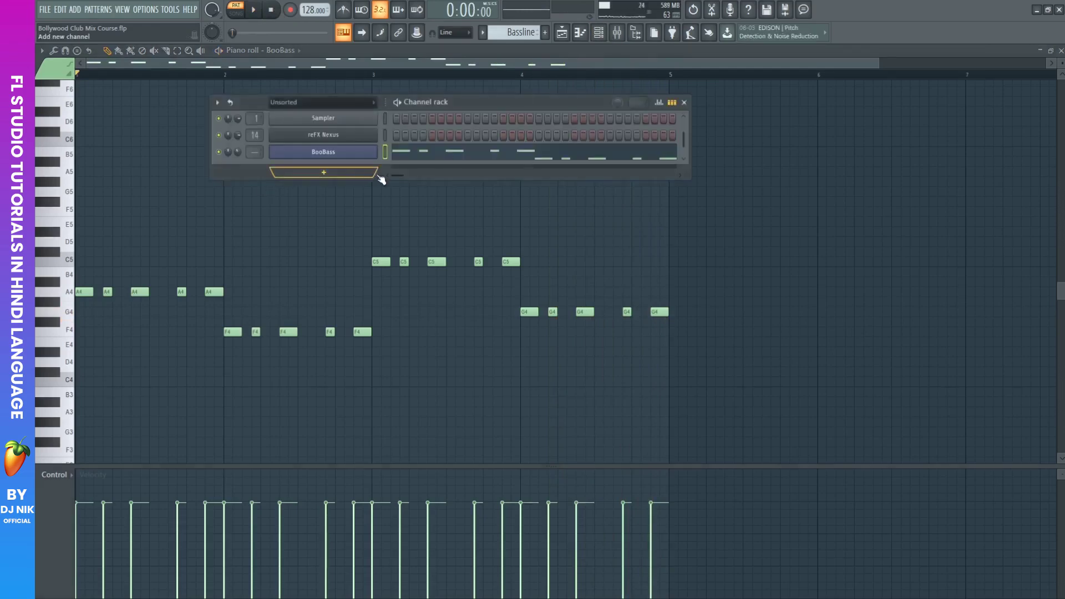
drag(388, 173, 383, 240)
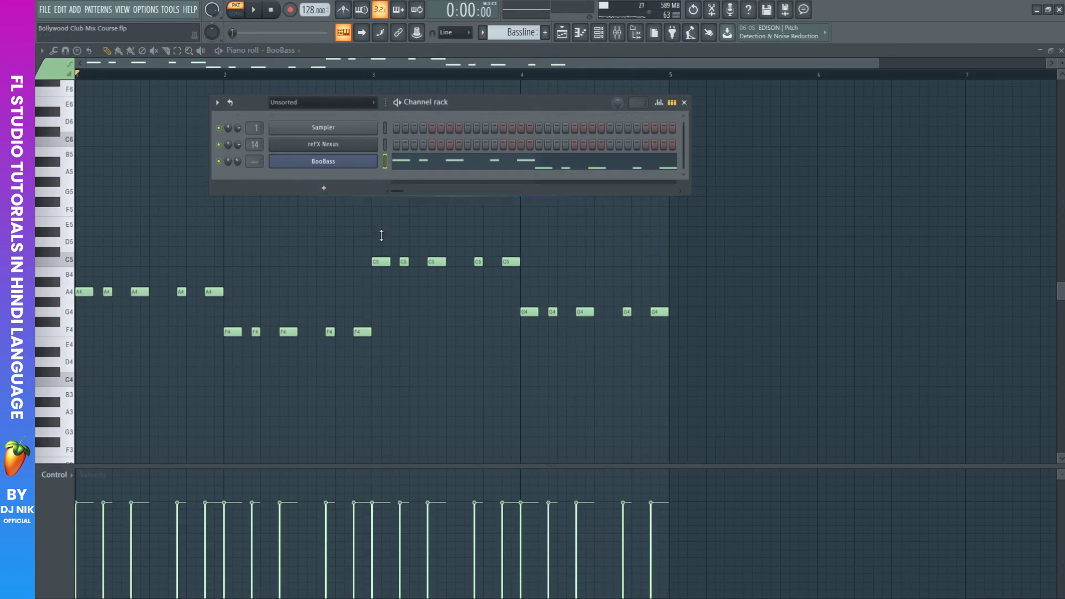
click(330, 189)
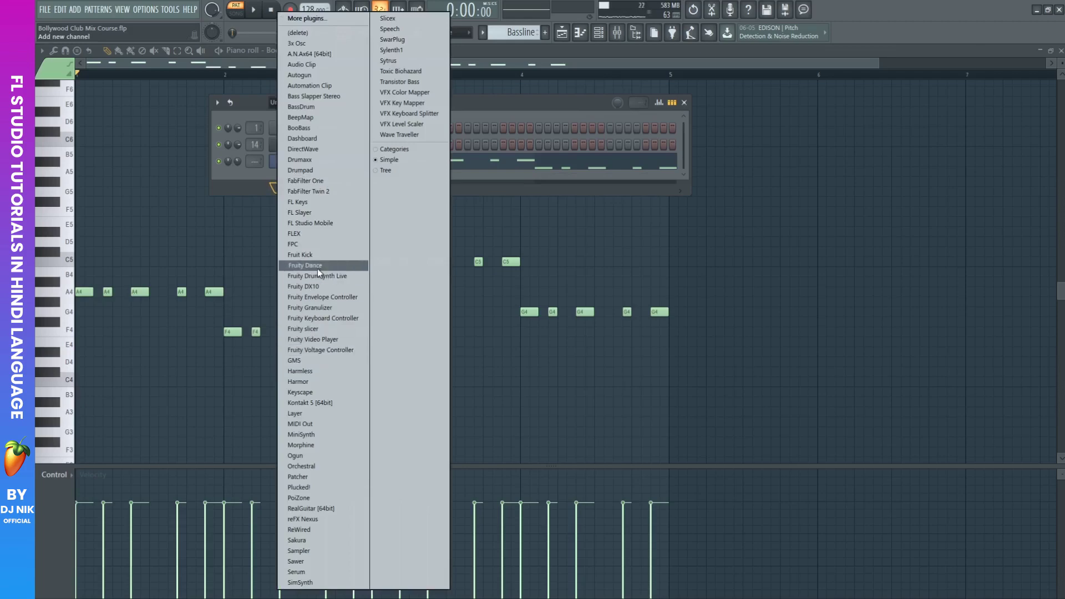
click(314, 361)
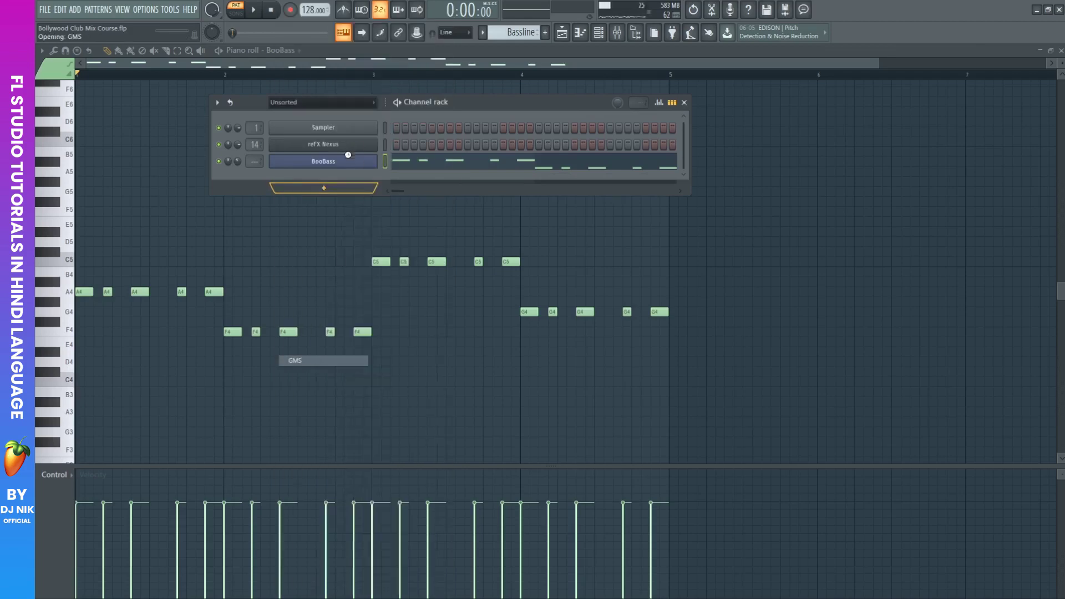
Place the GMS window below the channel rack and load the Analog Bass 1 TE program from the Basses bank
drag(336, 131, 478, 200)
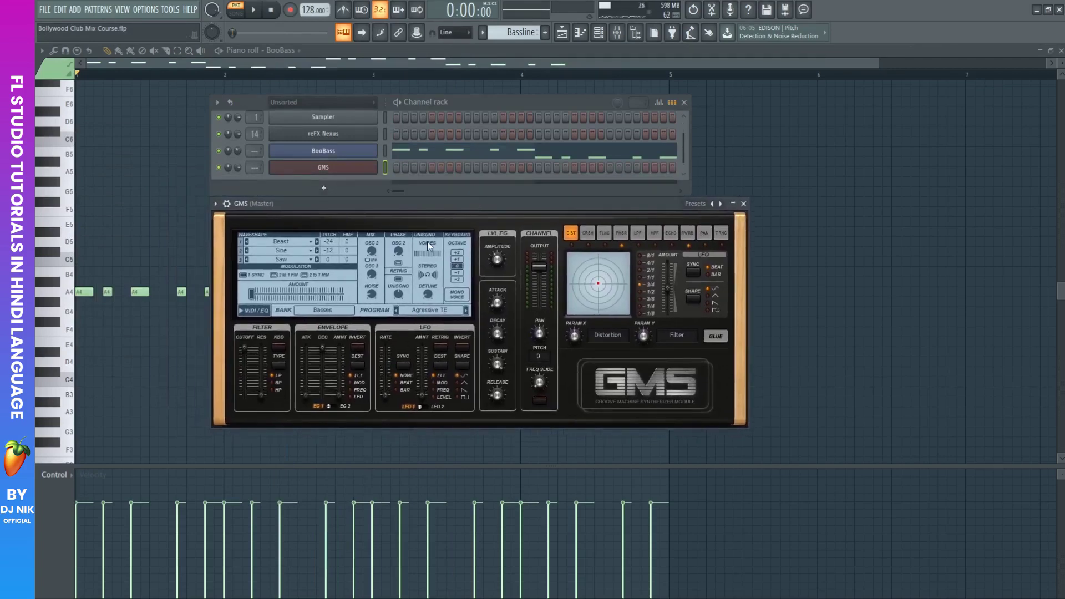
drag(409, 205, 349, 207)
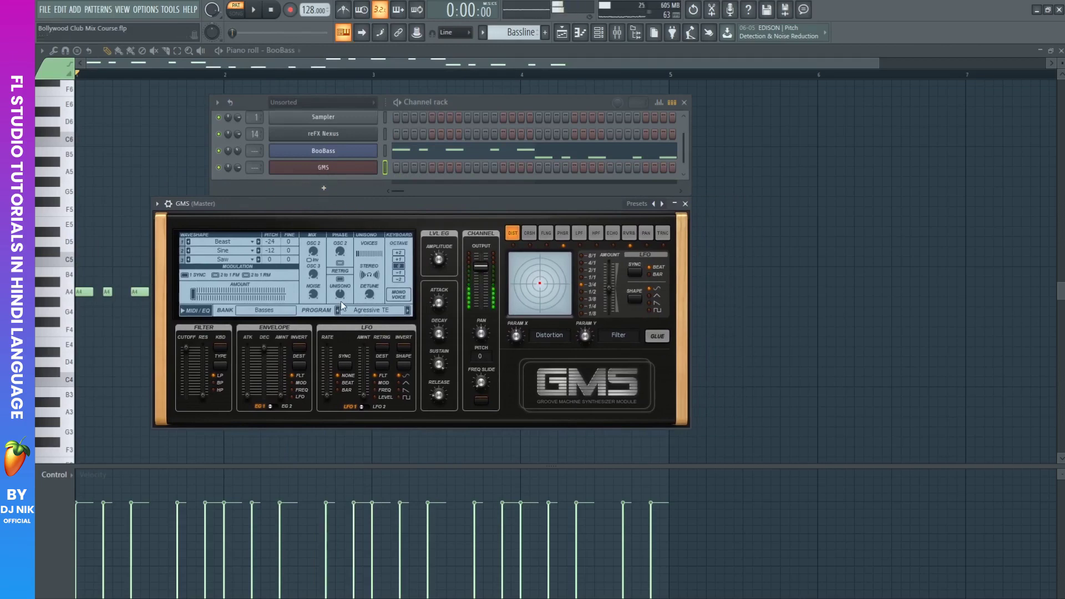
click(408, 310)
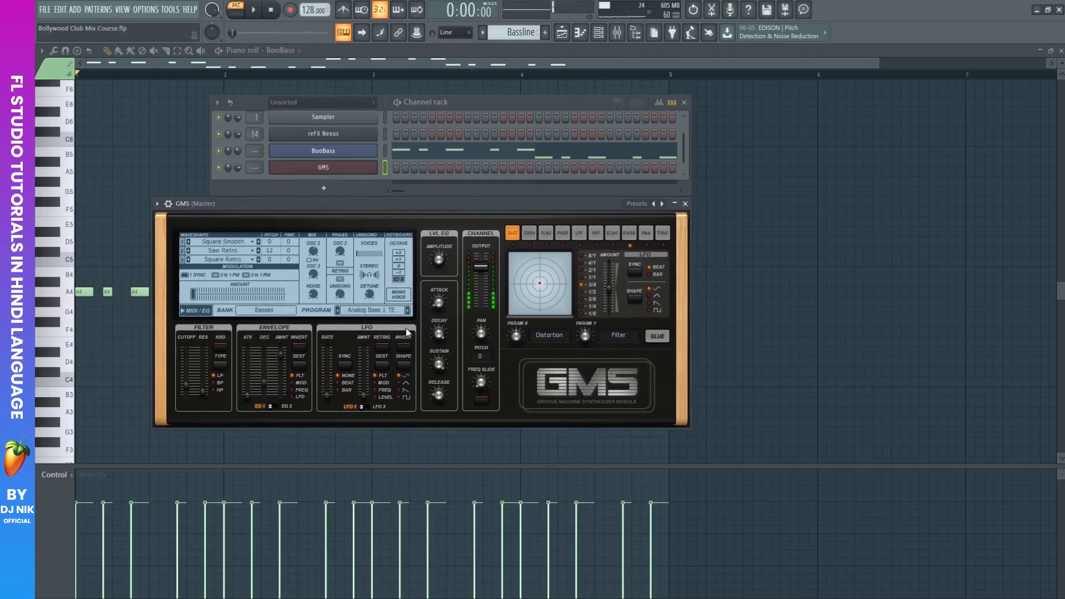
Audition the GMS bass programs from Analog Bass 2 TE through Basic Acid Bass and reload Analog Bass 1 TE
click(408, 310)
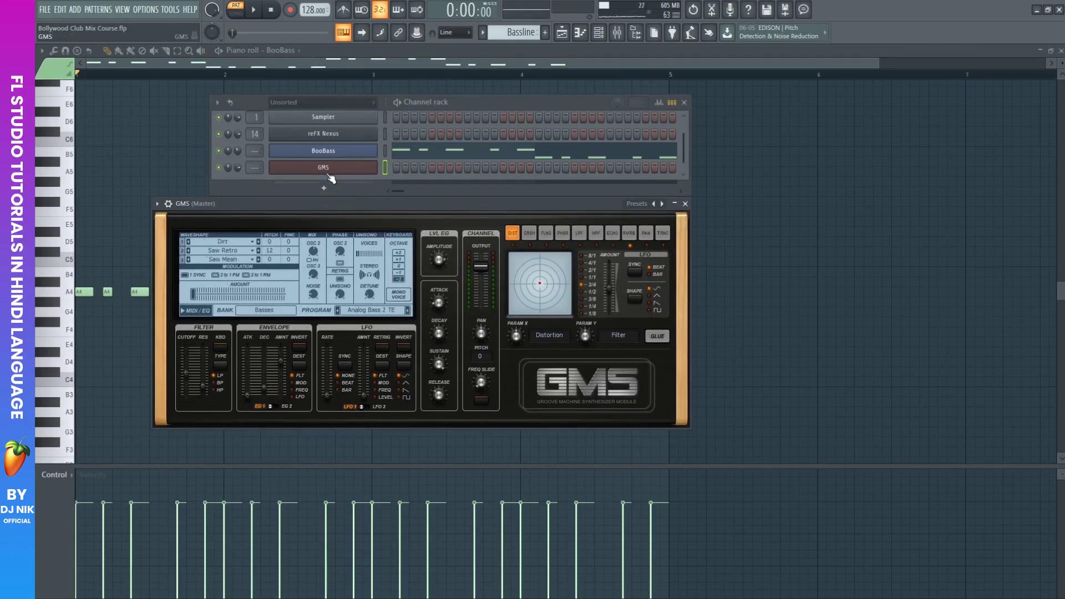
click(408, 310)
click(407, 312)
click(408, 315)
click(406, 310)
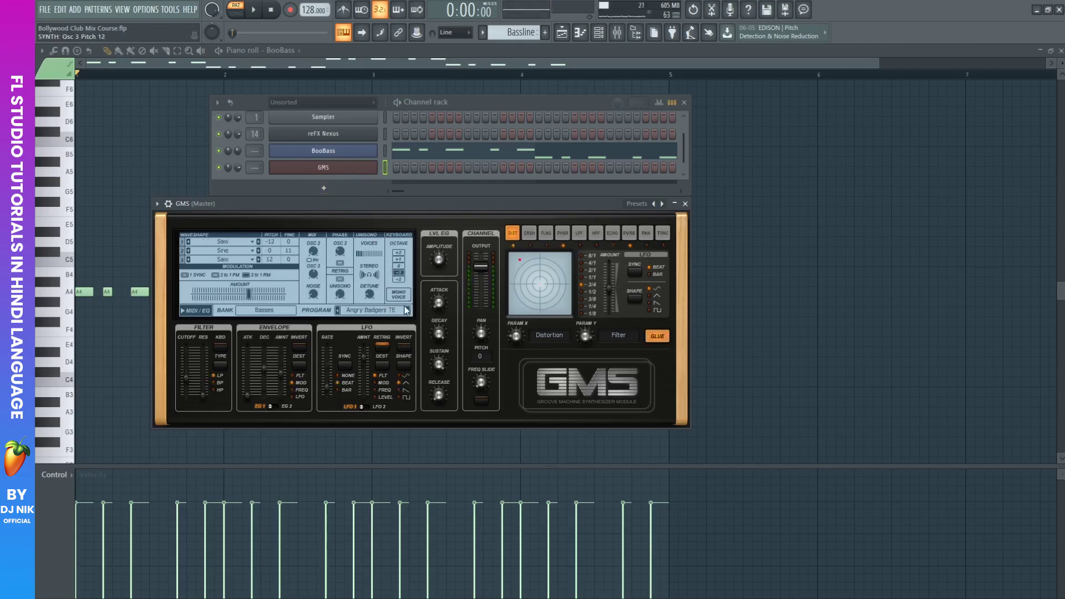
click(406, 311)
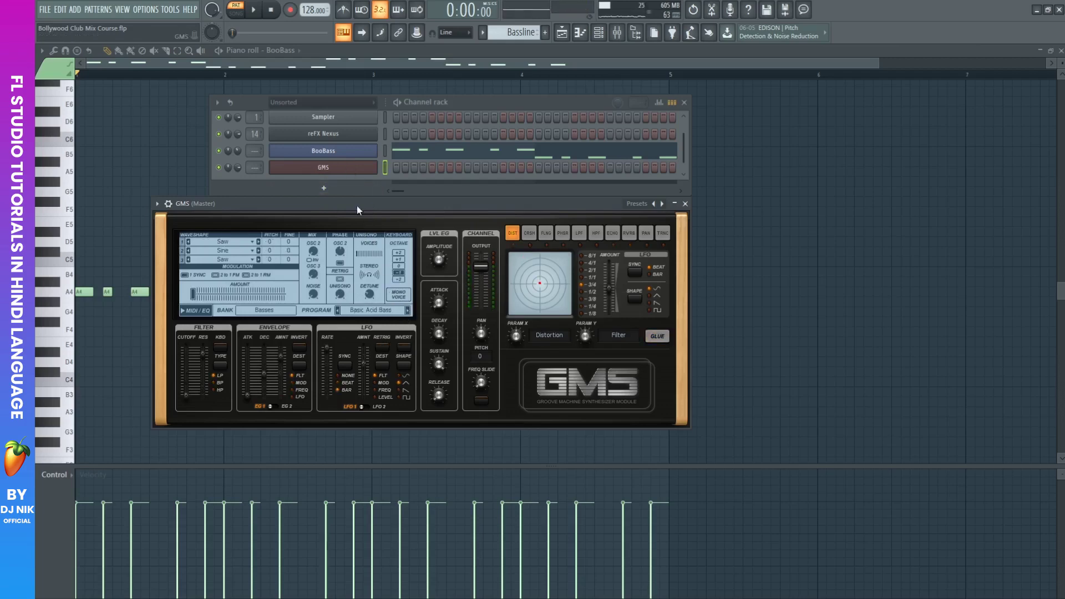
click(382, 310)
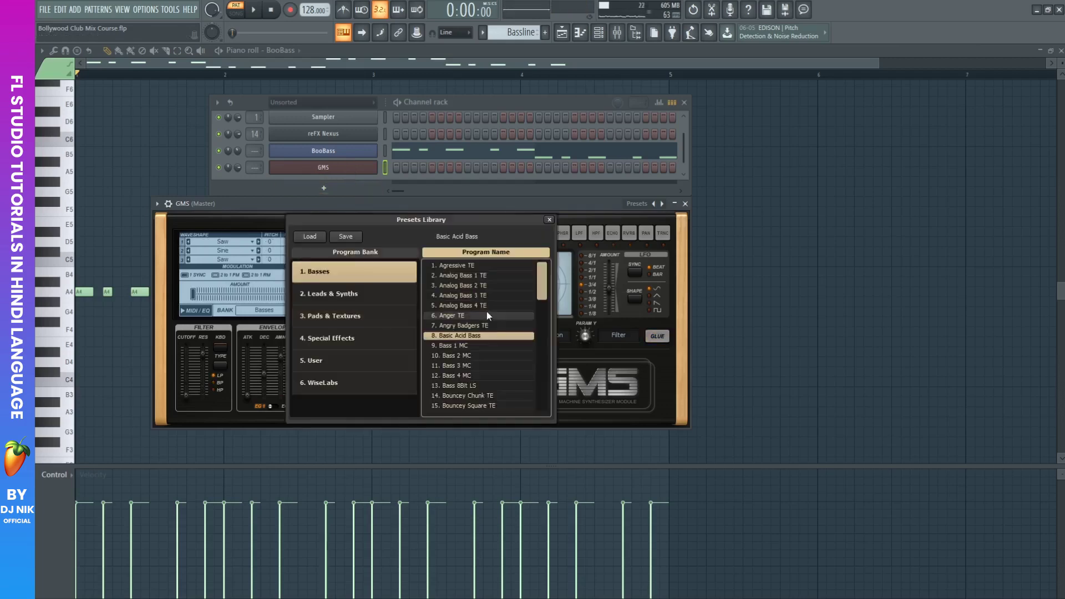
double_click(461, 276)
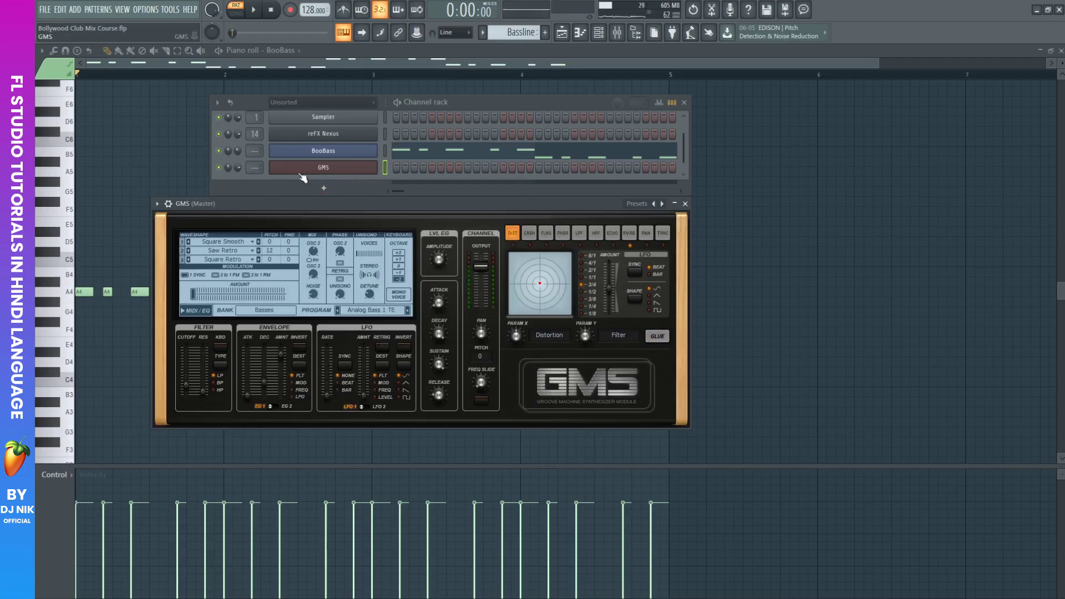
Copy the BooBass notes onto the GMS channel and open the GMS notes in the piano roll
right_click(376, 147)
click(496, 161)
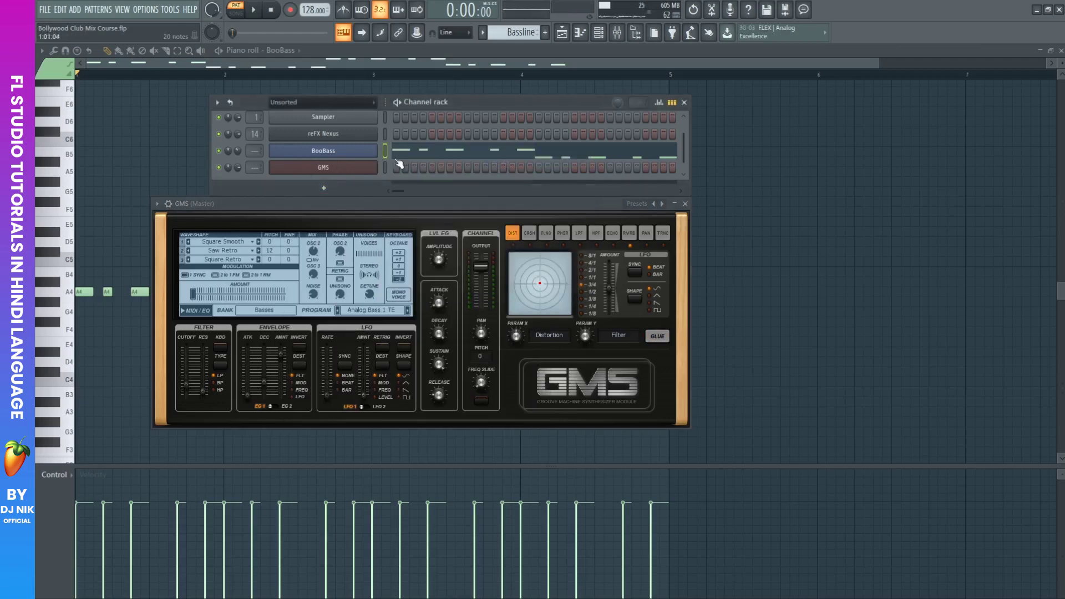
right_click(343, 173)
click(510, 188)
click(447, 173)
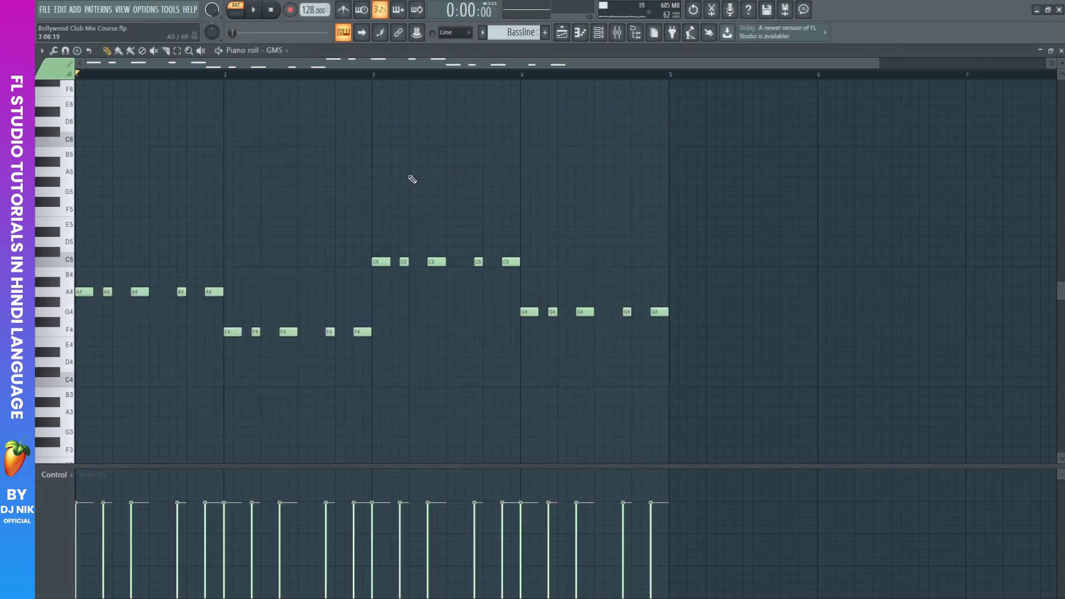
Delete the first GMS note of each of the four bars, on A4, F4, C5 and G4
right_click(85, 292)
right_click(228, 331)
right_click(377, 261)
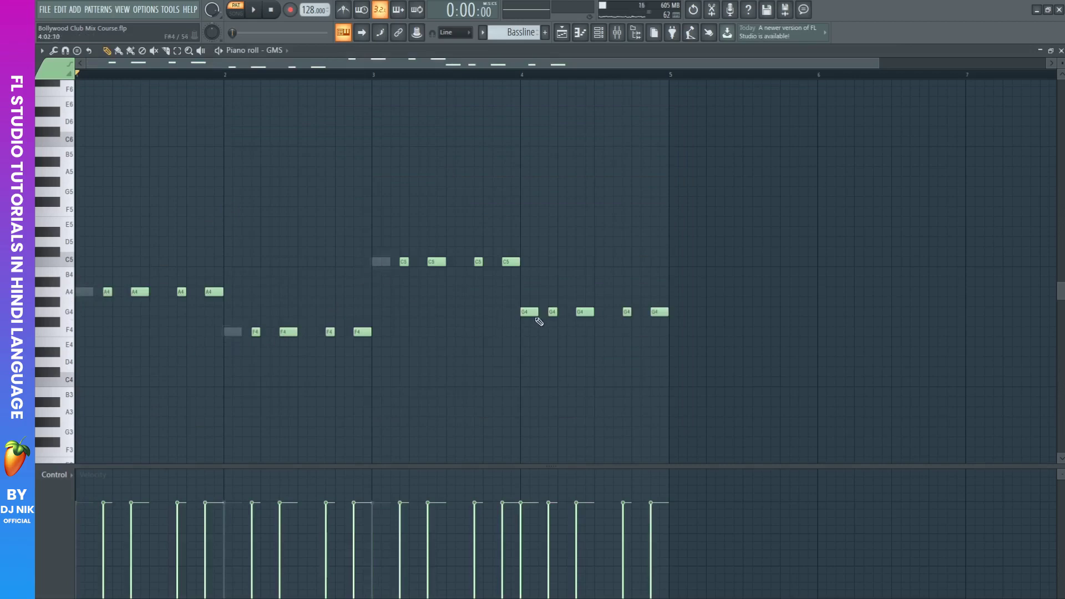
right_click(529, 312)
Bring up the channel rack, solo the GMS channel, and play back its part before stopping playback
click(598, 33)
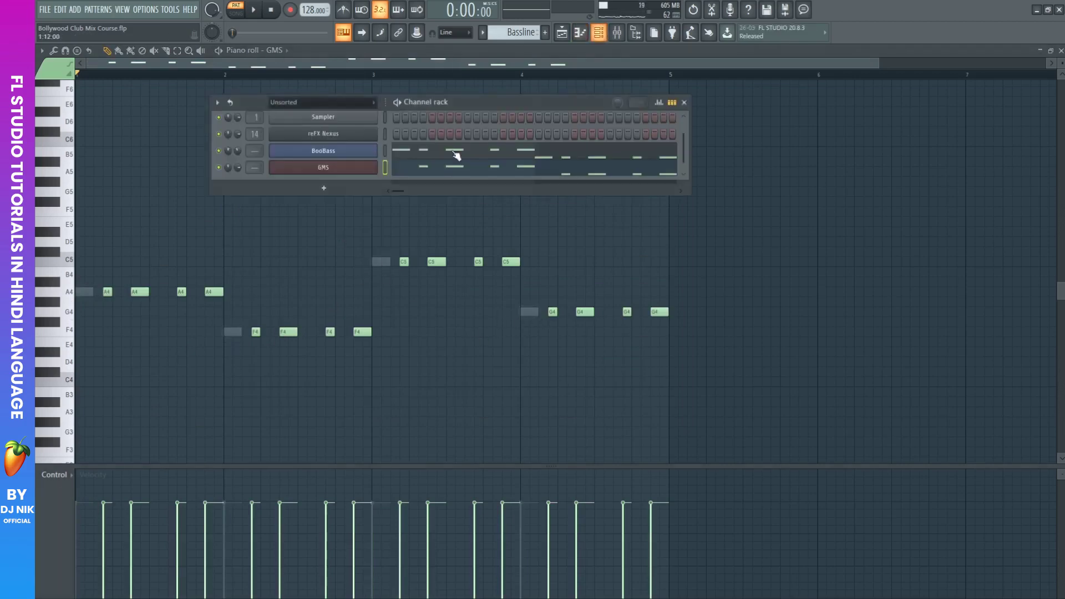
right_click(219, 167)
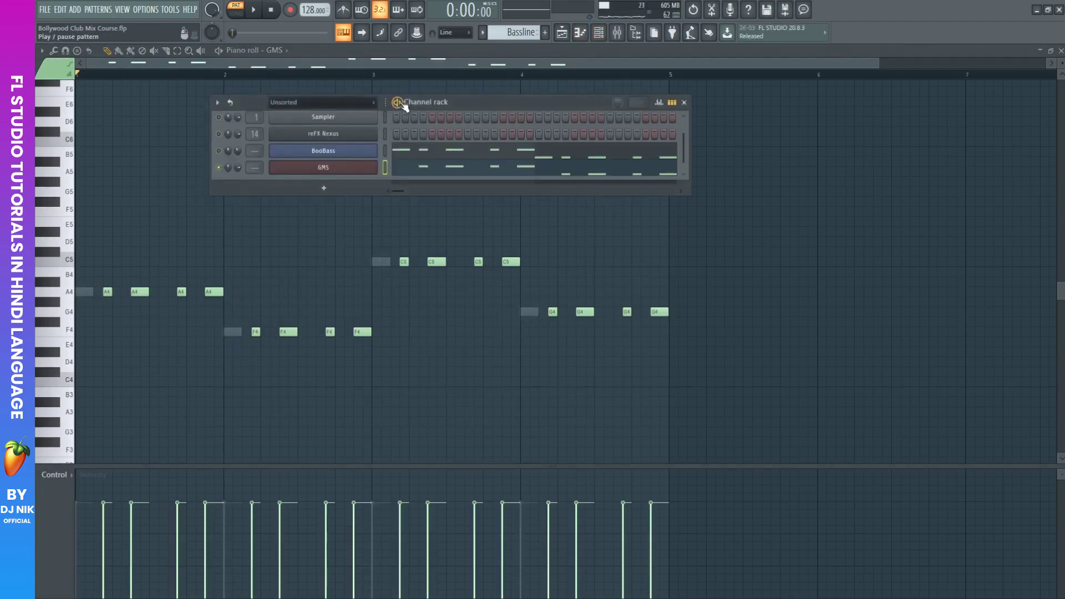
key(space)
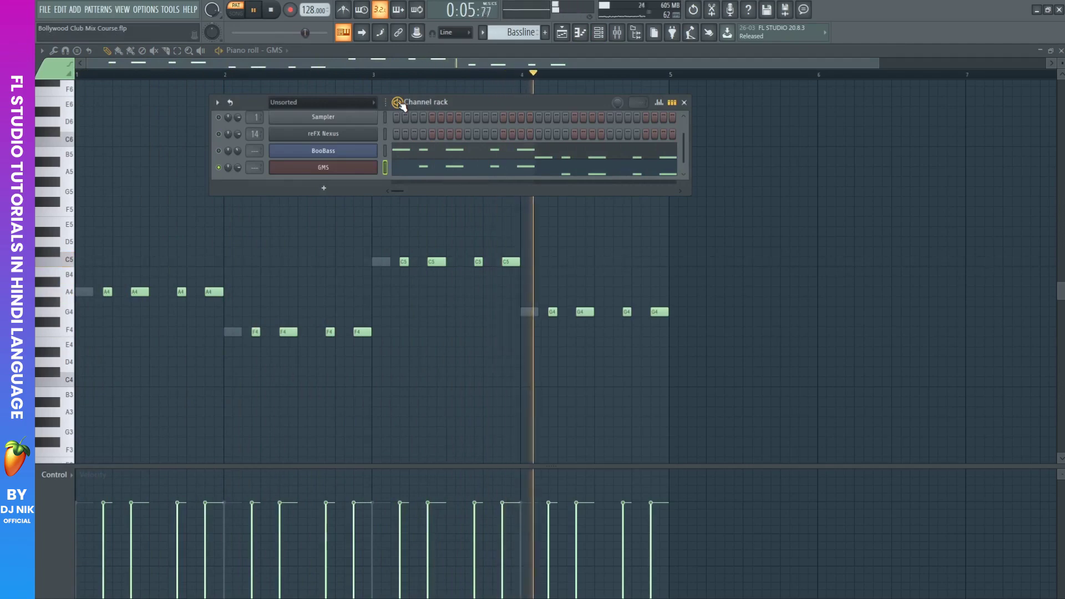
key(space)
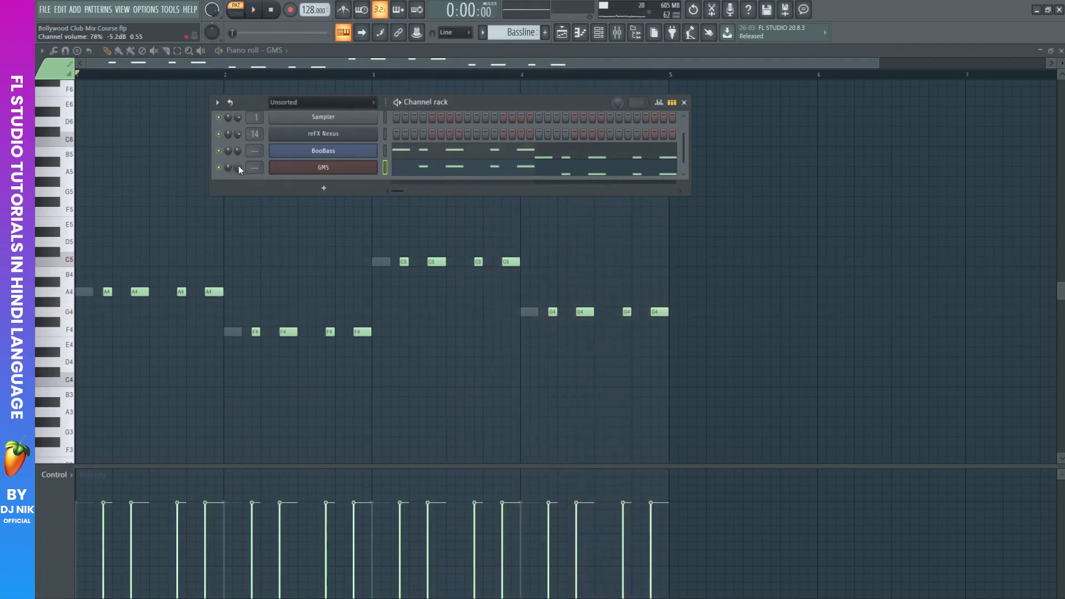
Make the channel rack taller and add a Harmor channel with the Analog bass 2 preset
drag(373, 195, 372, 213)
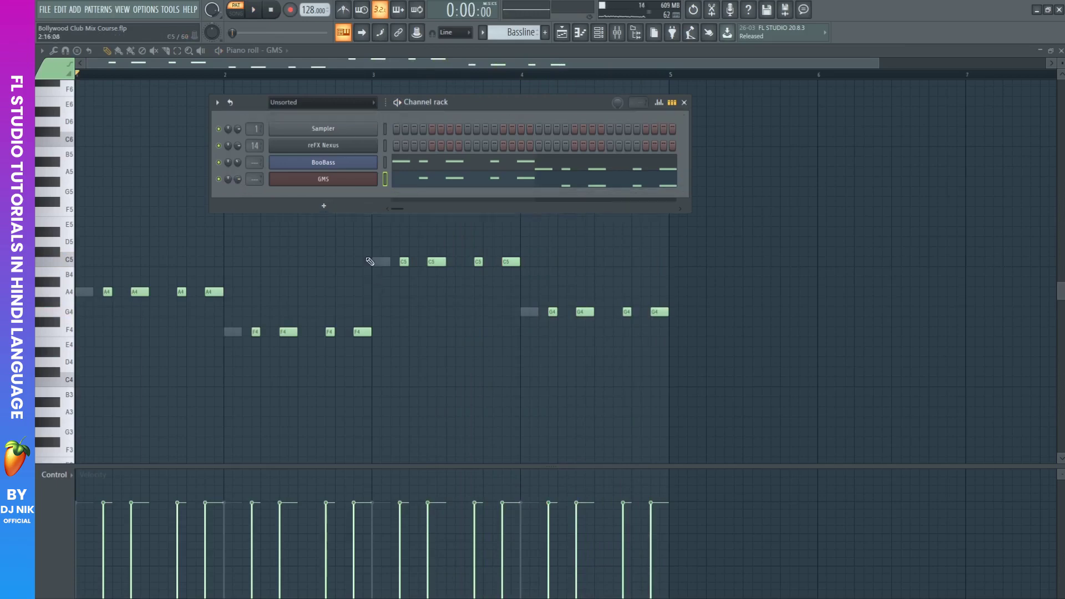
click(327, 209)
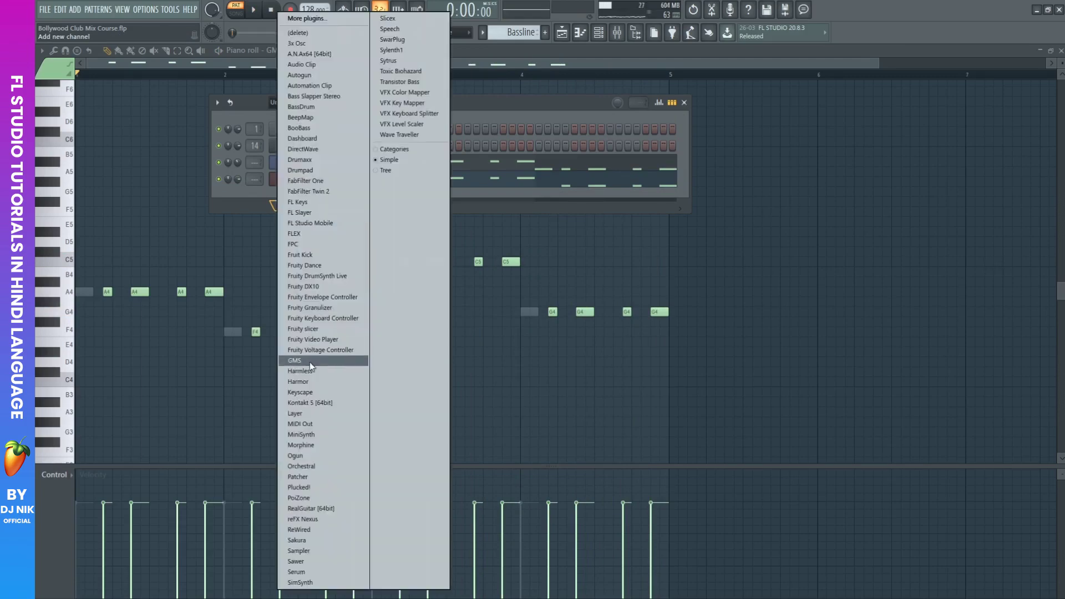
click(319, 381)
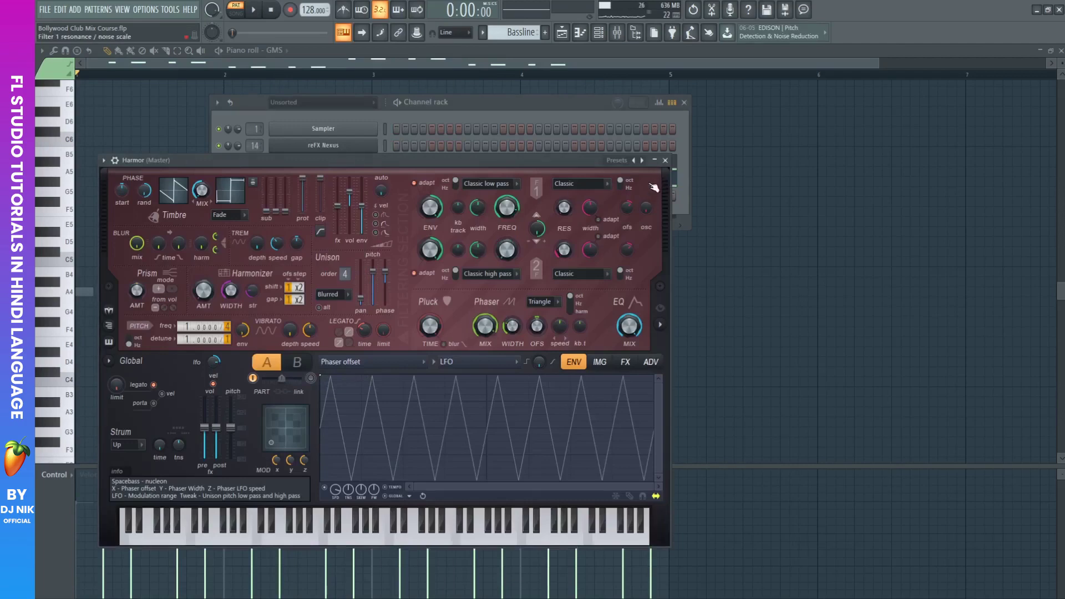
click(642, 162)
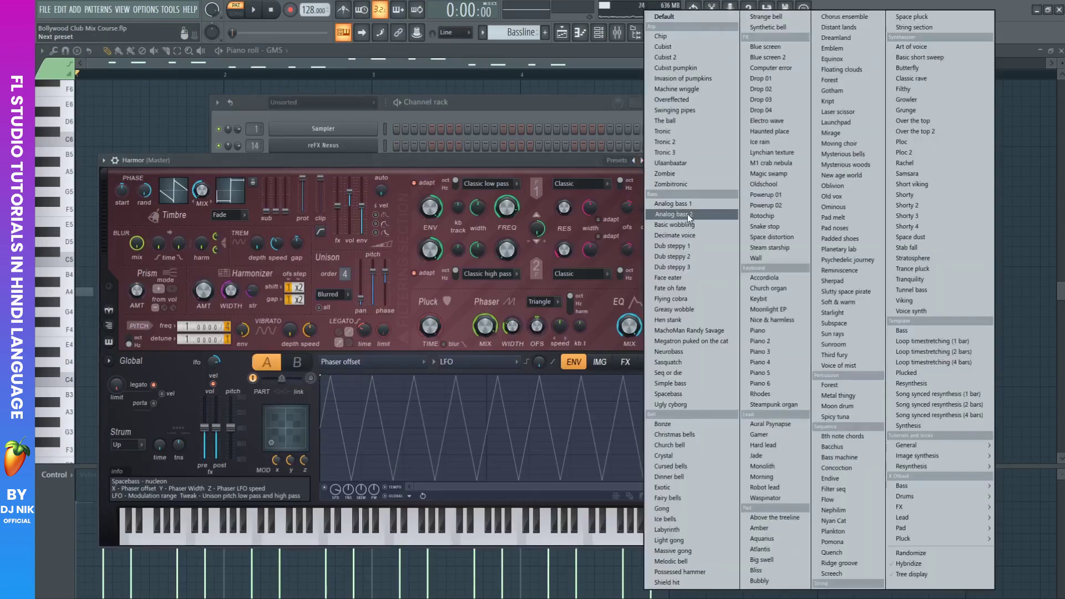
click(688, 215)
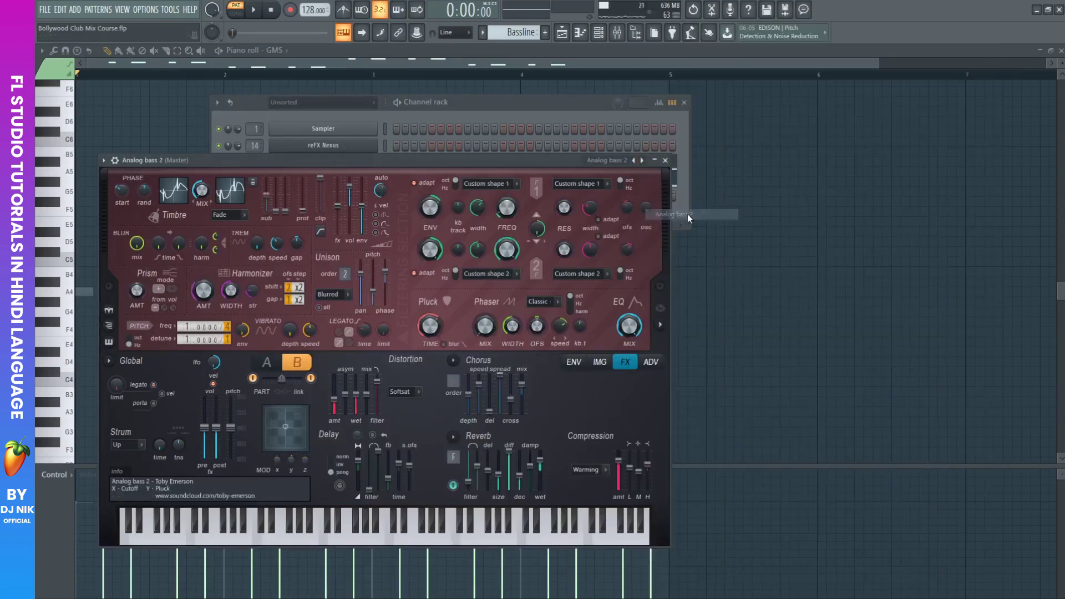
Bring the channel rack in front of Harmor and copy the GMS notes onto the Analog bass 2 channel
click(491, 102)
click(187, 161)
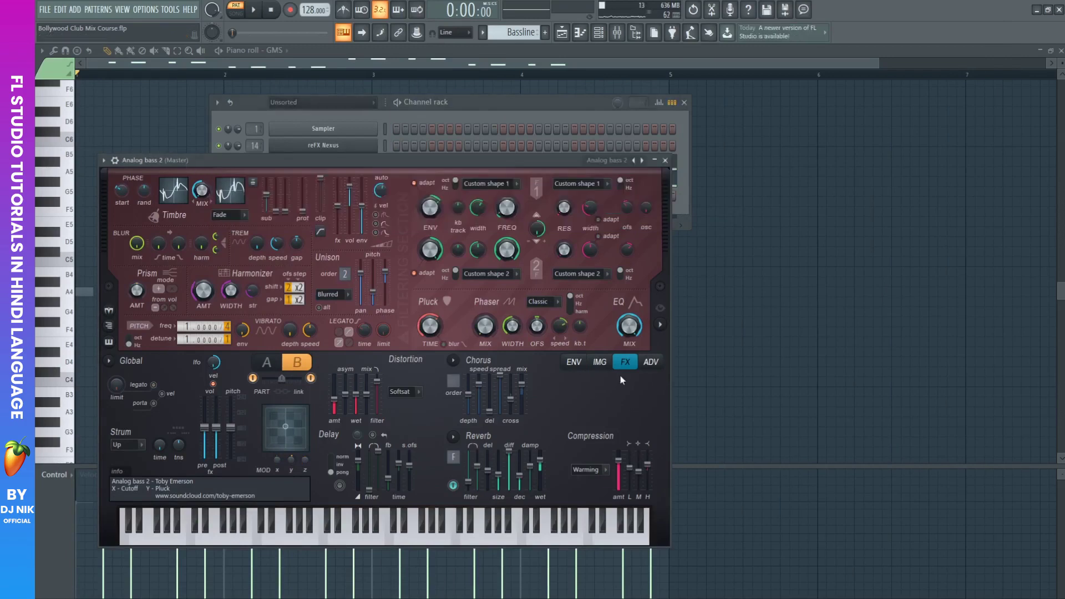
click(486, 109)
right_click(377, 172)
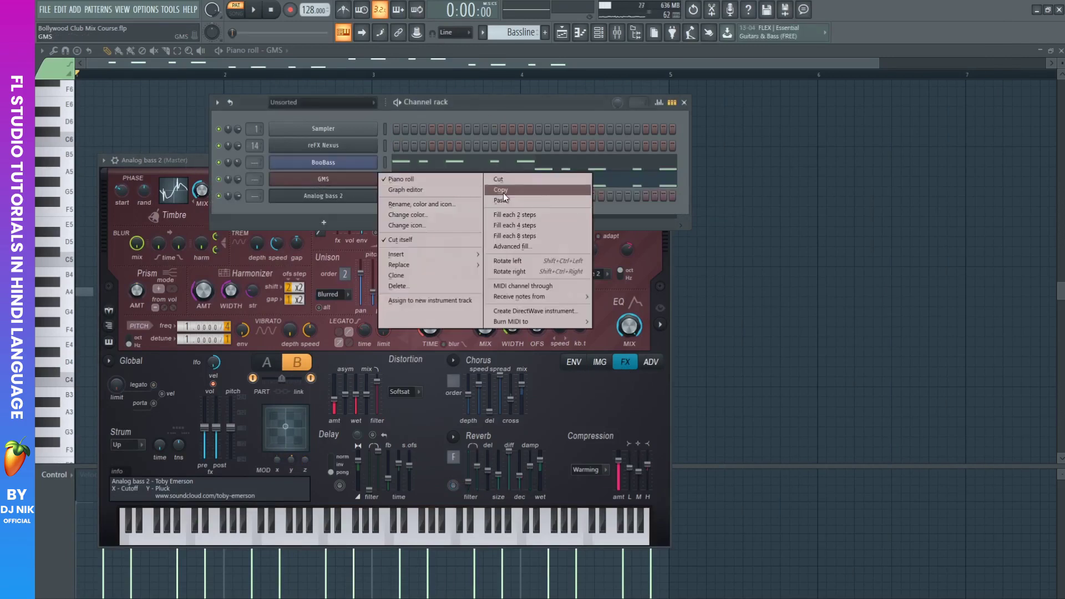
click(355, 208)
right_click(378, 192)
key(Escape)
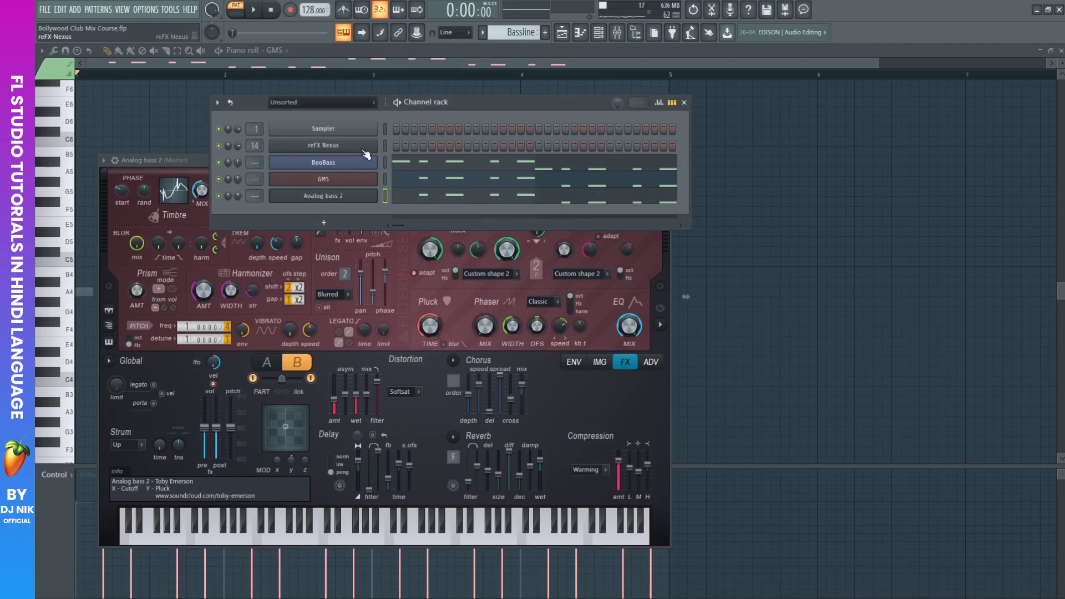
Play back the layered BooBass, GMS and Analog bass 2 pattern and stop playback
key(space)
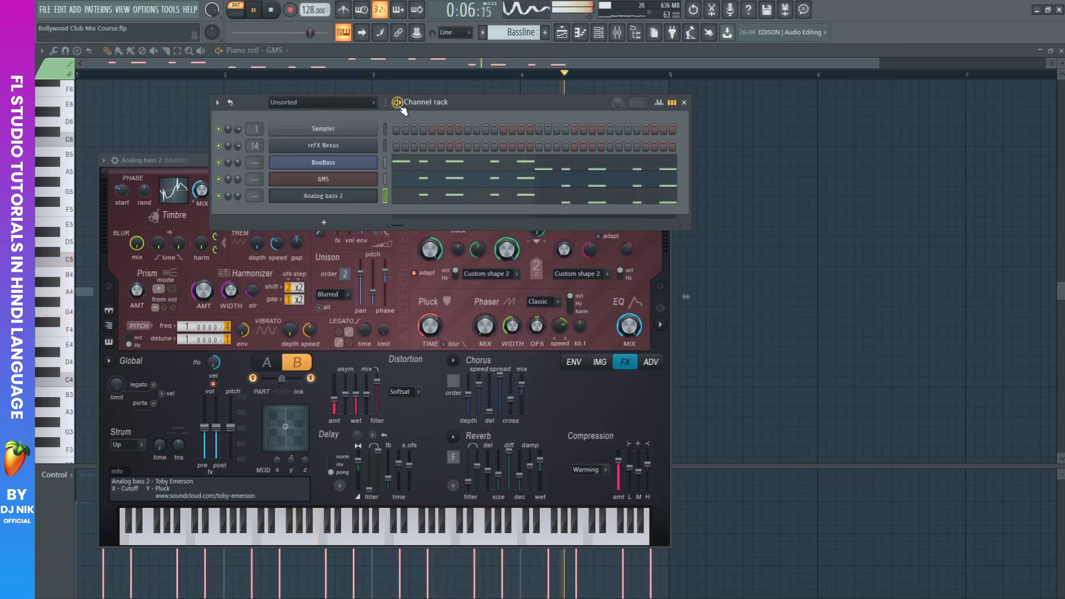
key(space)
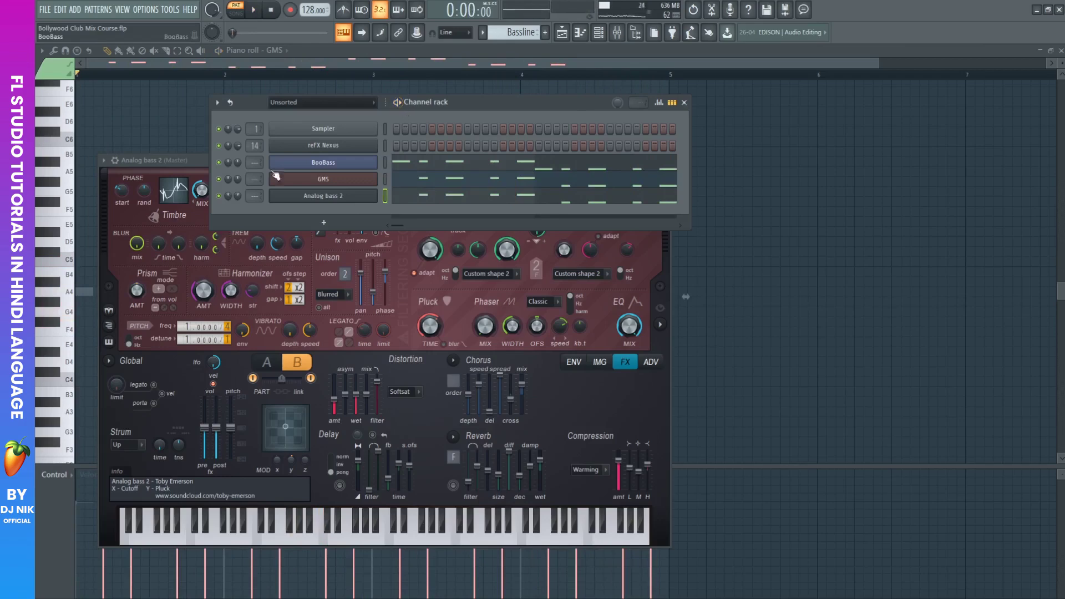
click(325, 222)
click(261, 211)
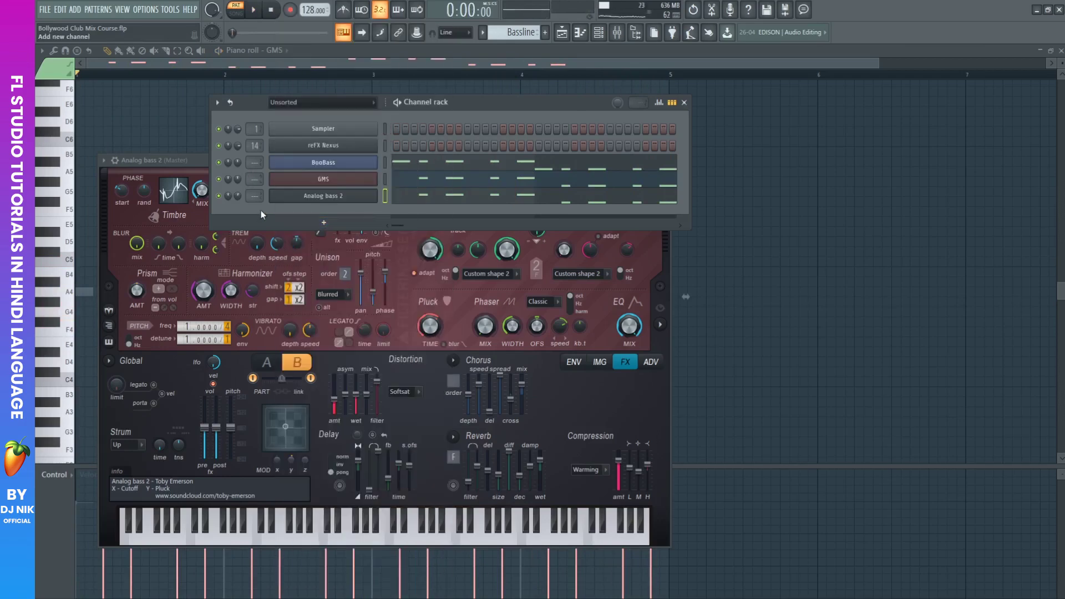
Add a second reFX Nexus channel, audition its Dance Leads presets from LD Dancecore 2 to LD Double Square, and settle on LD Dirty Might 2
click(327, 223)
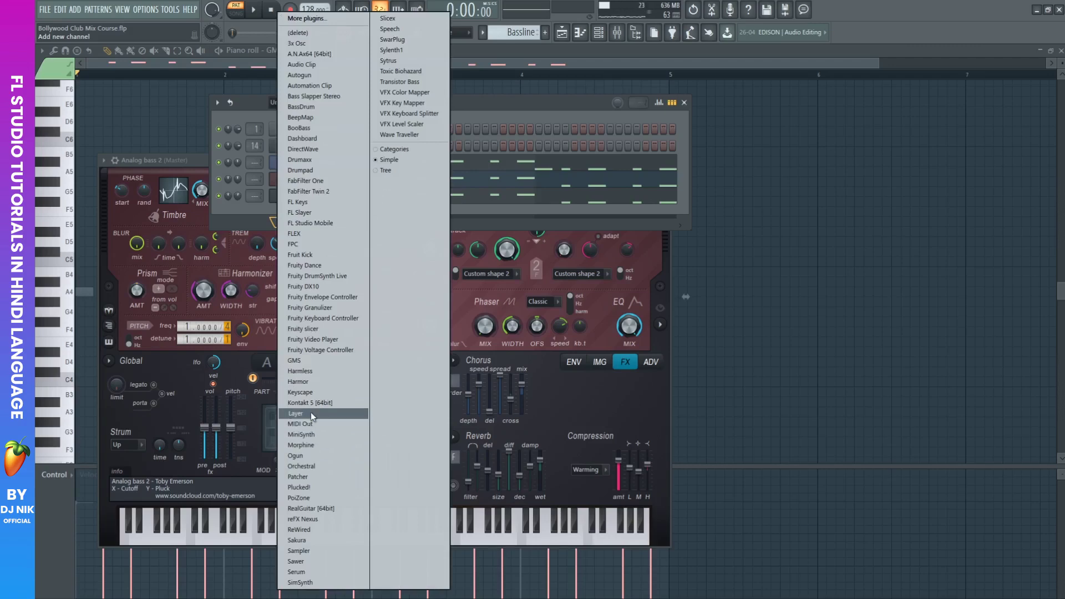
click(307, 518)
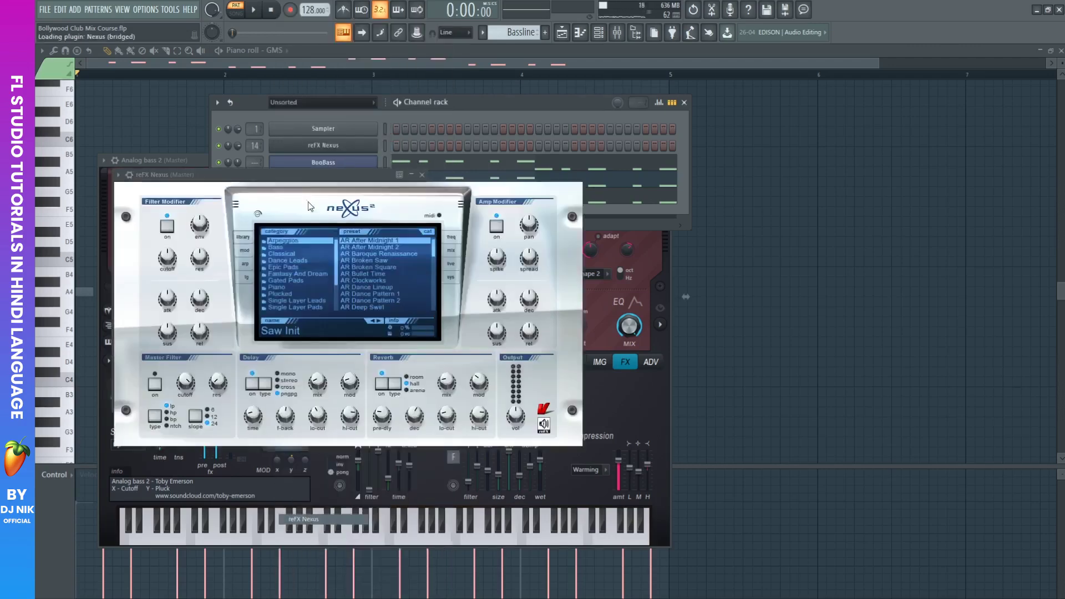
click(296, 260)
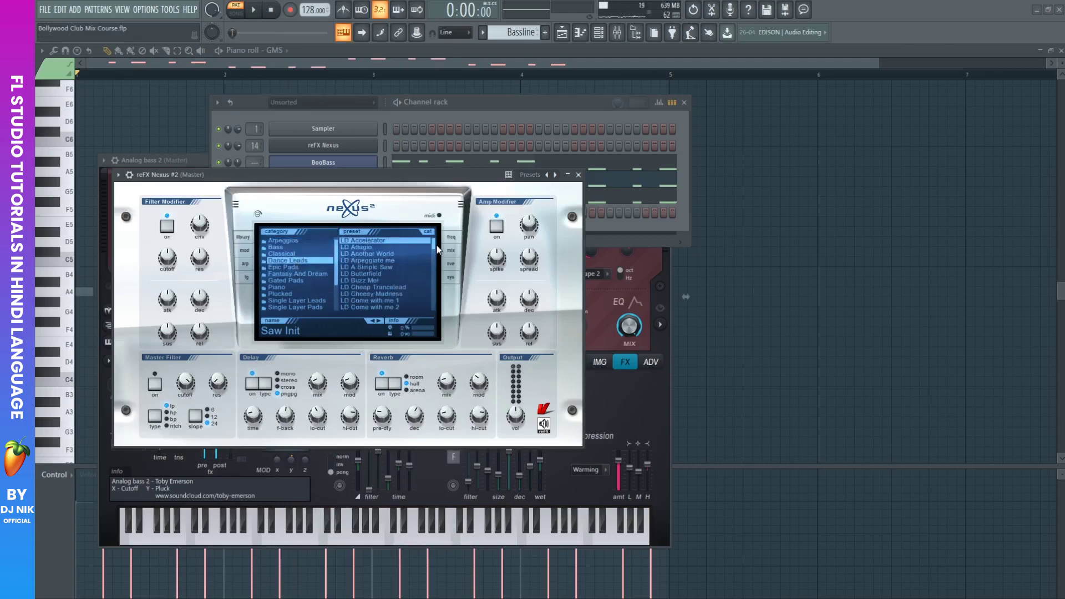
drag(437, 249, 433, 259)
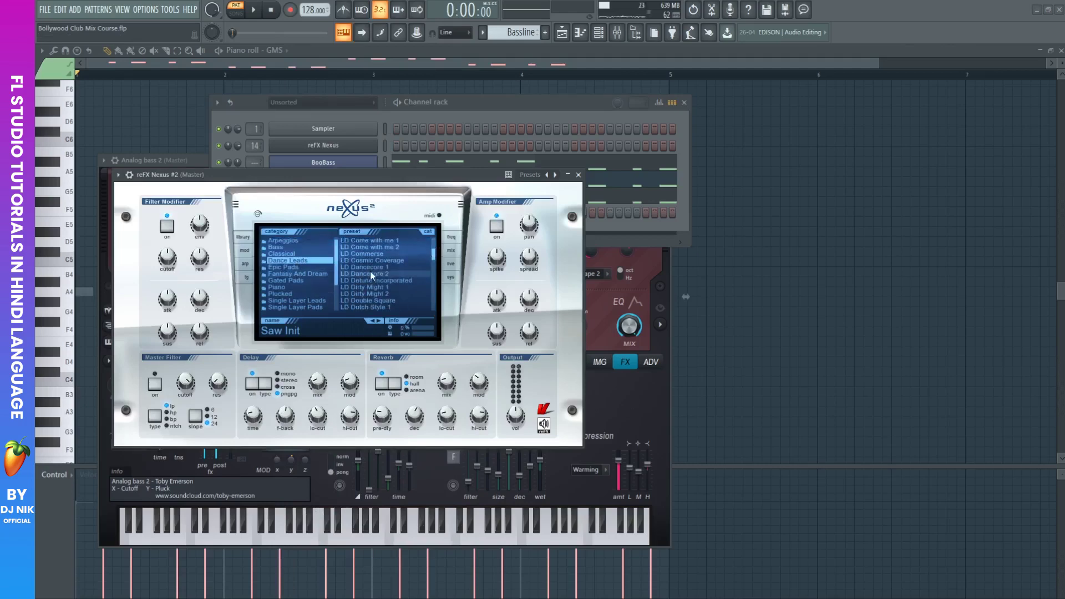
click(430, 425)
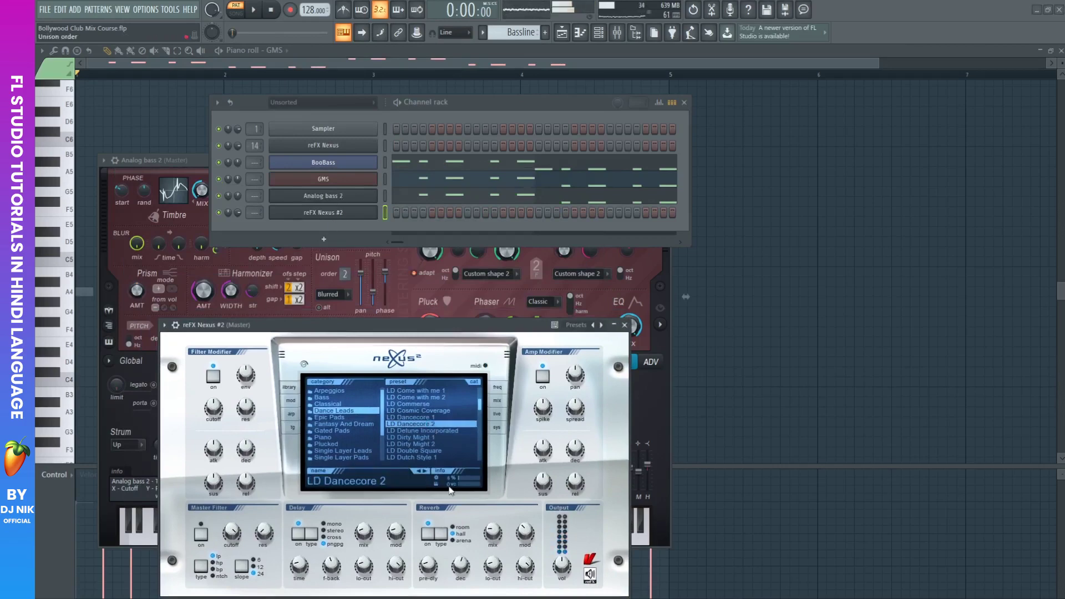
click(426, 437)
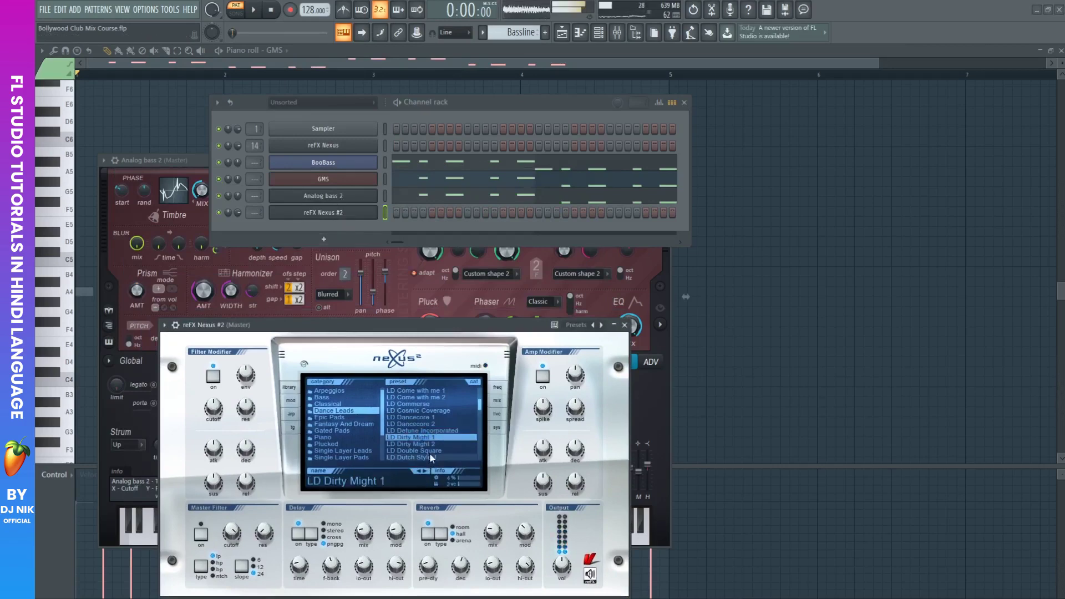
key(Down)
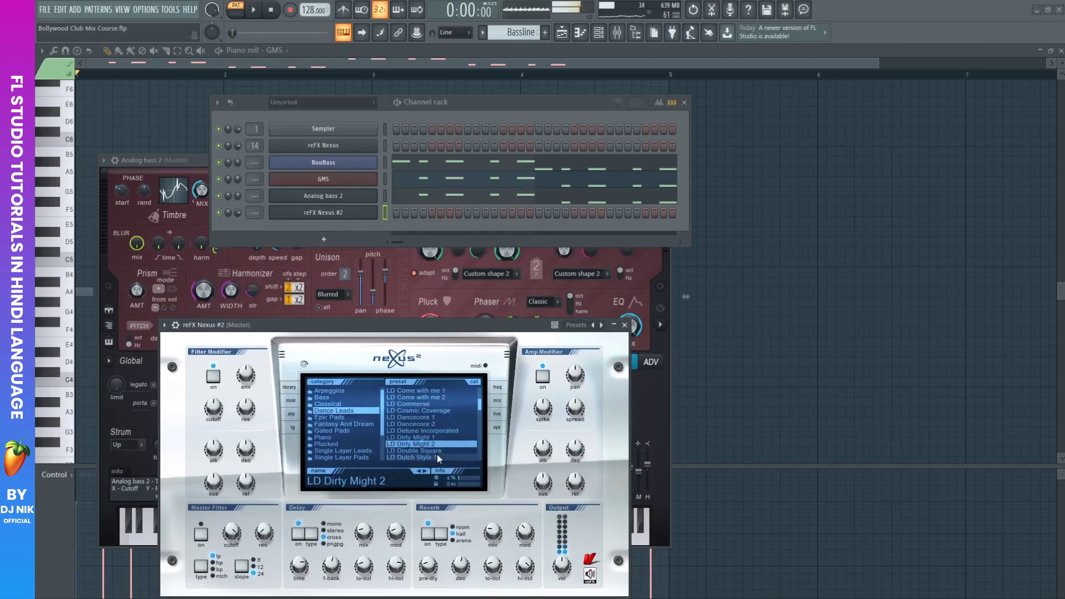
key(Down)
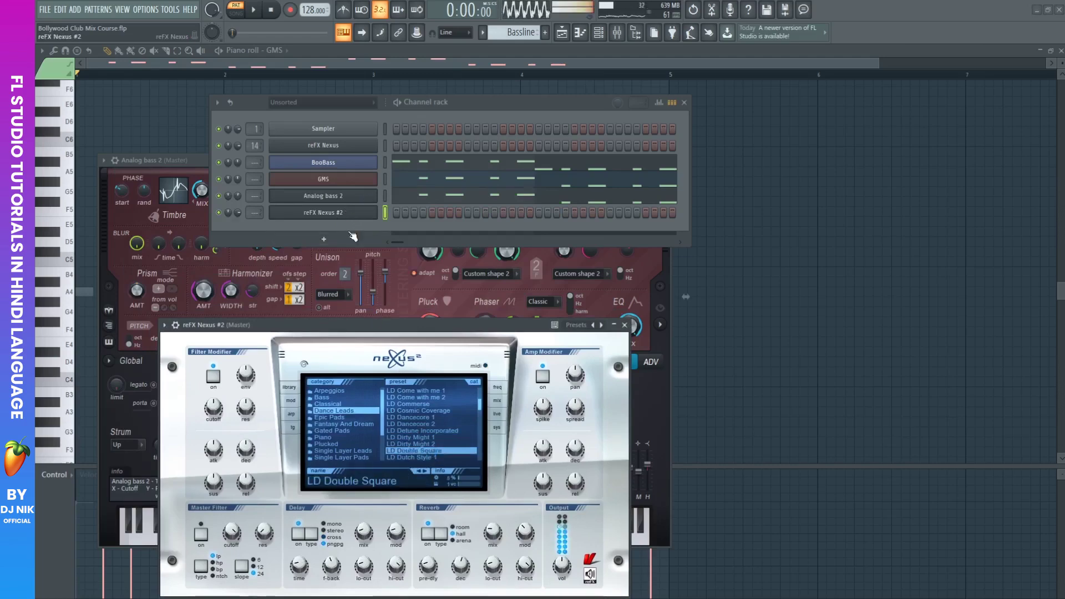
key(Up)
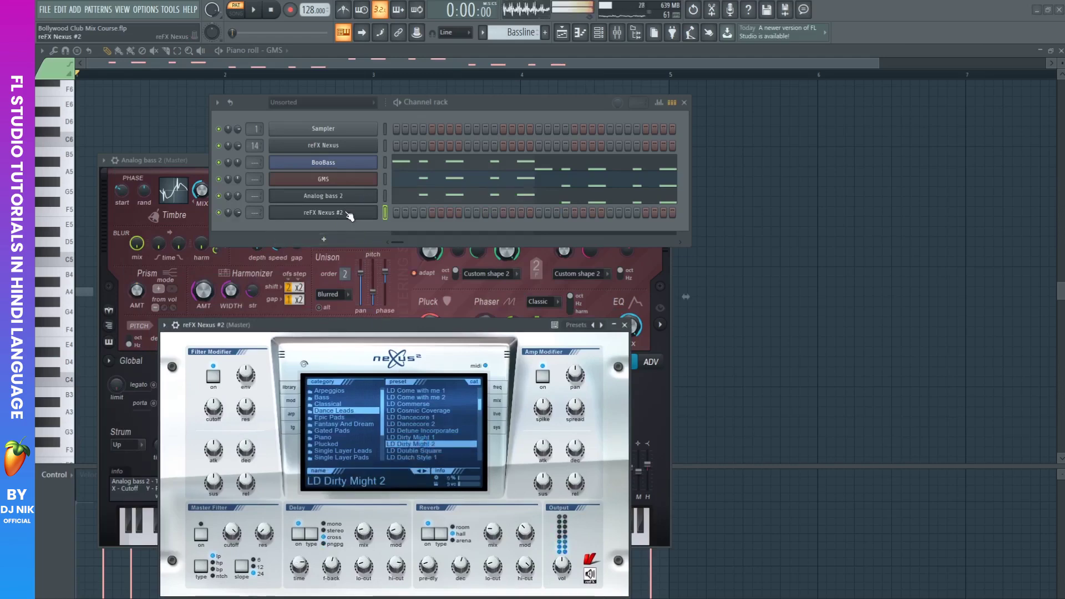
Paste the copied bass notes onto the reFX Nexus #2 channel and open them in the piano roll
right_click(376, 211)
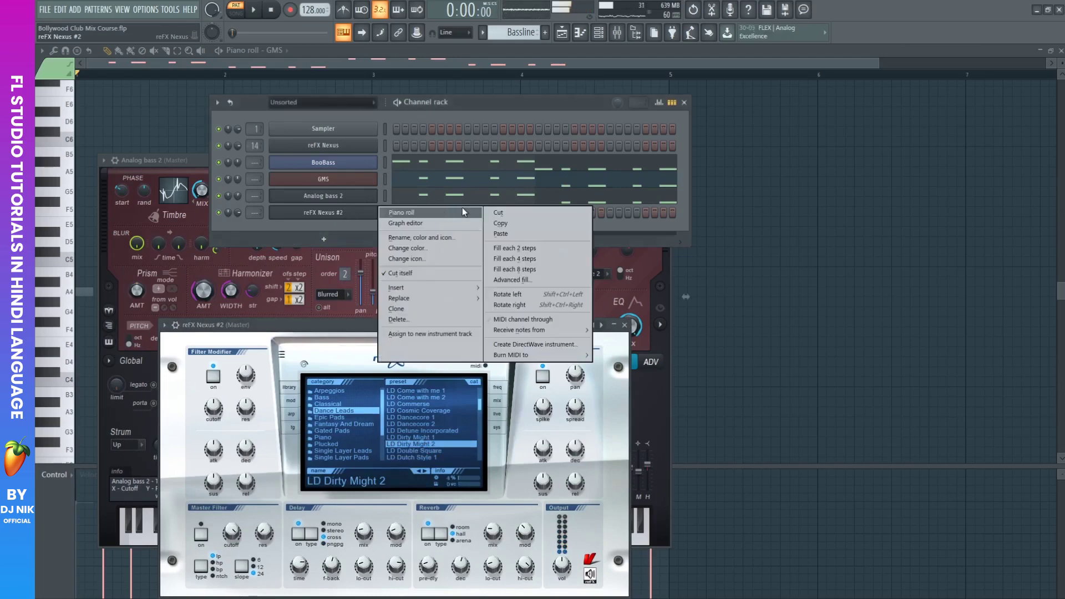
click(501, 234)
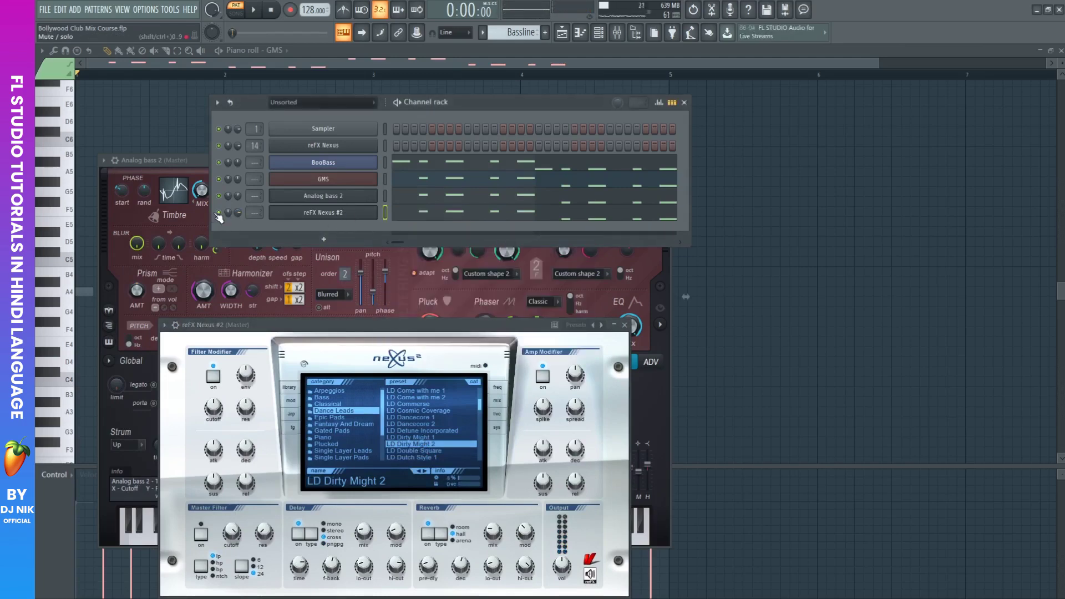
click(421, 215)
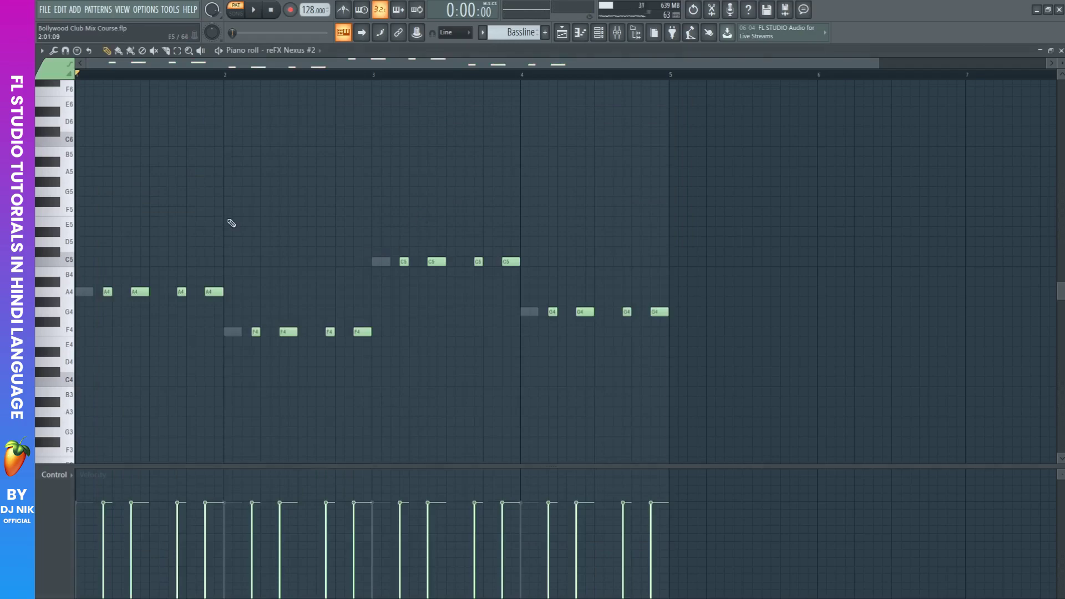
Add C5 and E5 above the first short A4 note in bar 1 of the reFX Nexus #2 channel and play it back
scroll(84, 83, up, 5)
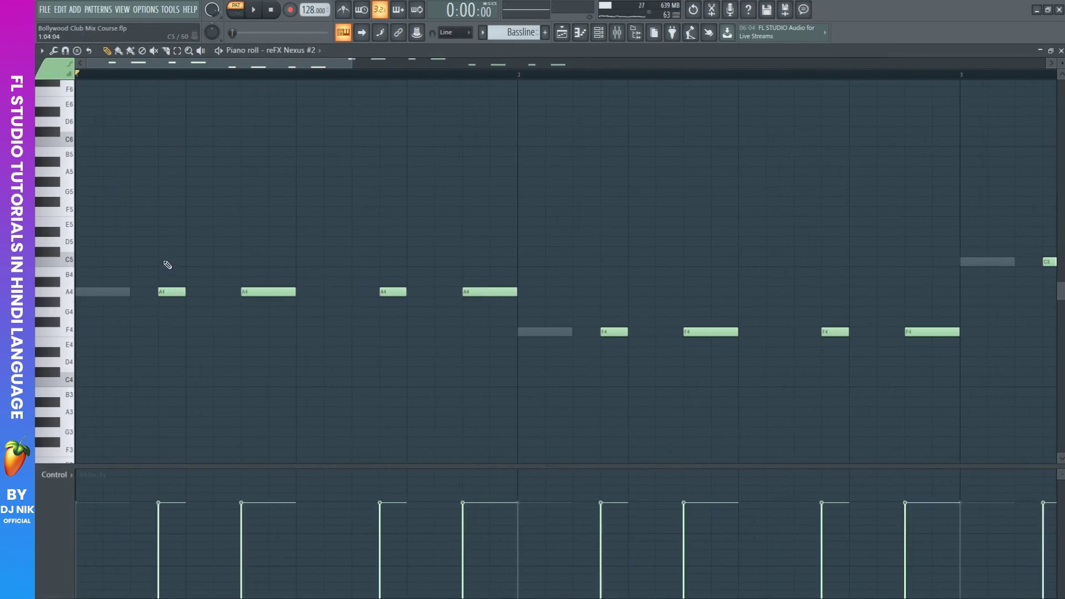
click(166, 291)
click(167, 261)
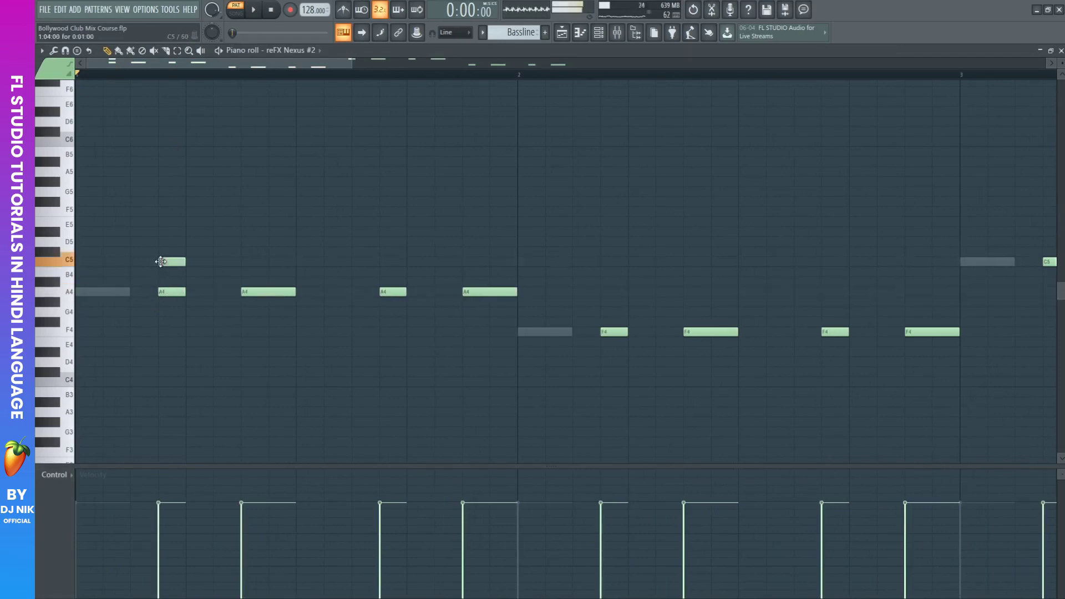
click(166, 221)
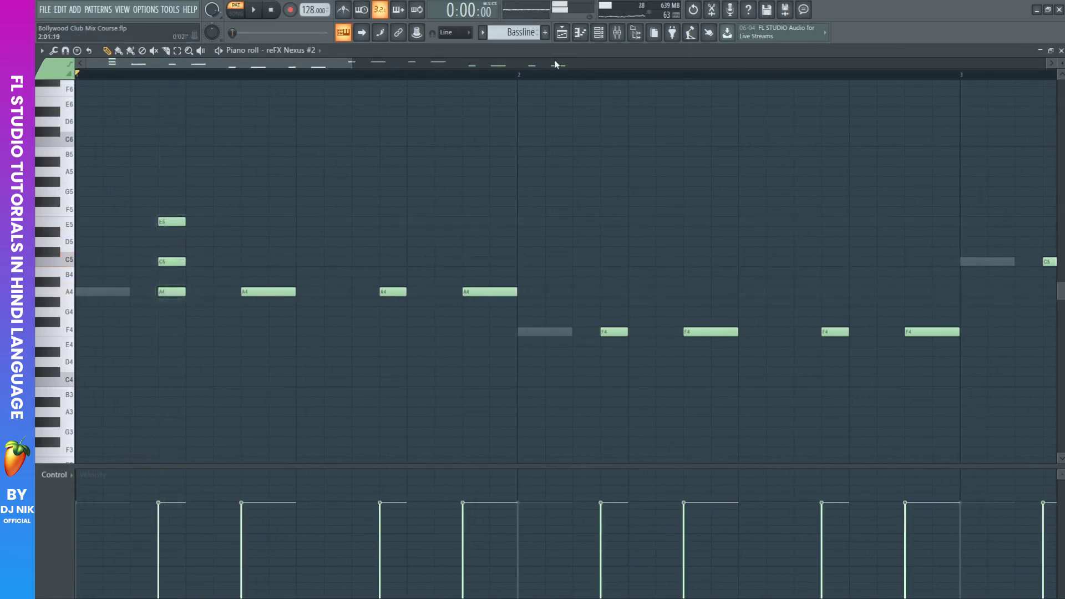
key(F6)
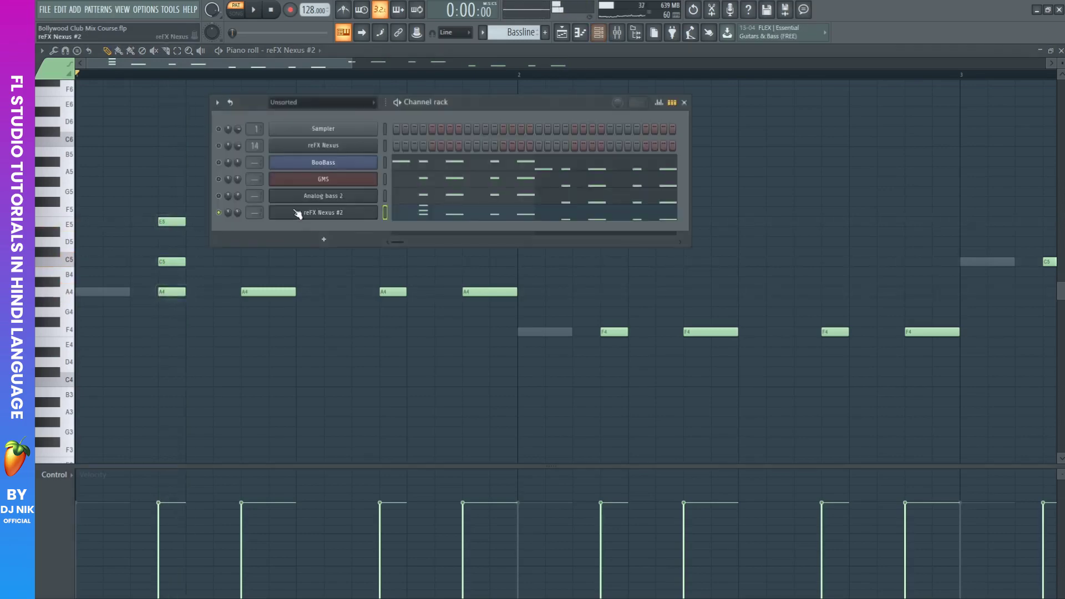
key(F6)
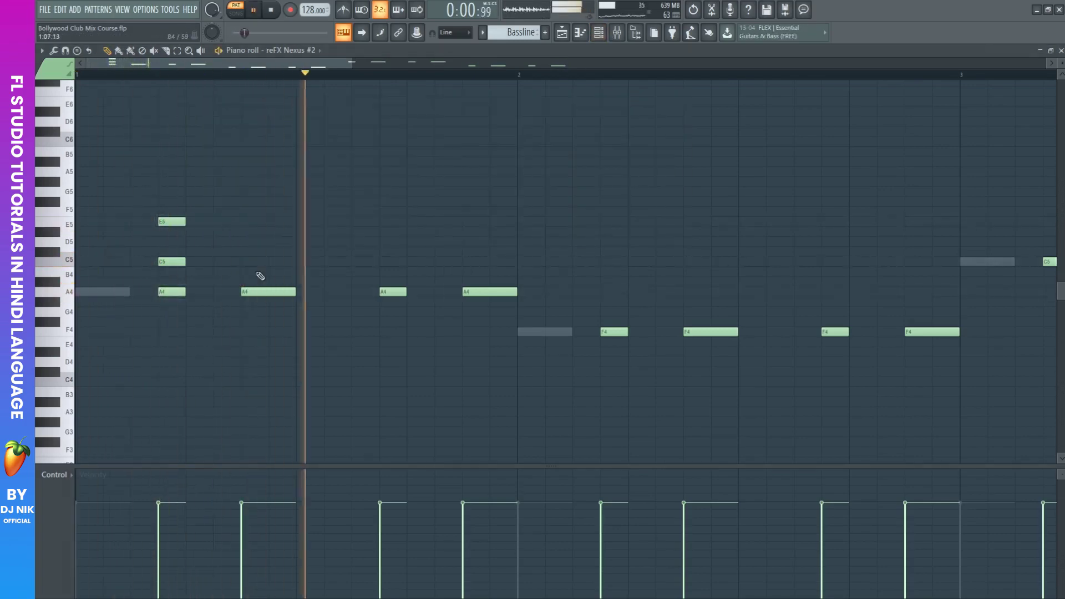
Complete the bar 1 chords by adding C5 and E5 above the other three A4 notes, and play them back
drag(171, 199, 304, 272)
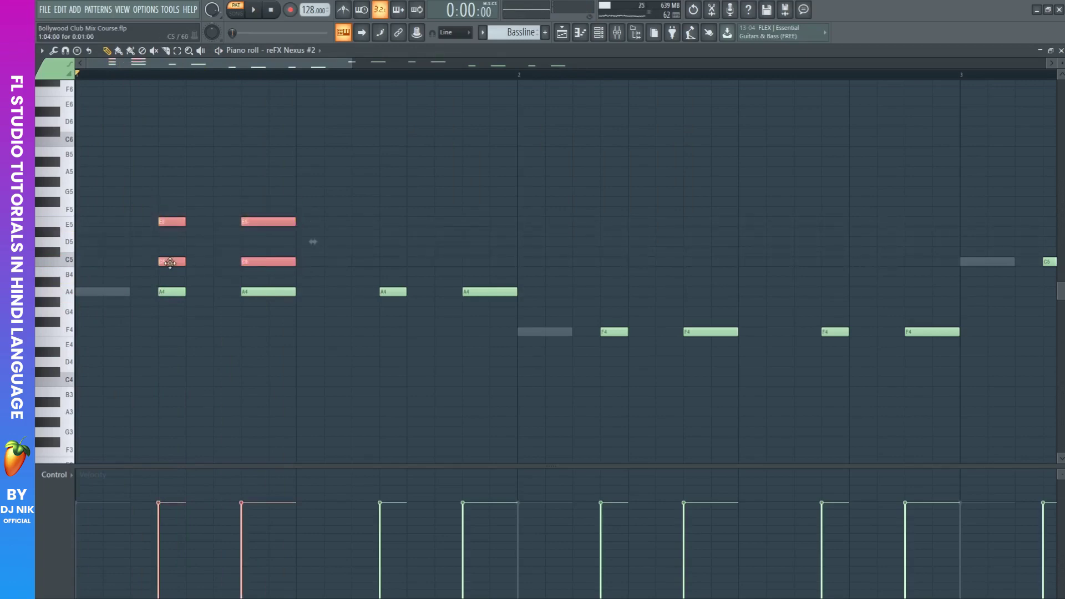
shift+drag(166, 261, 387, 267)
click(333, 213)
key(space)
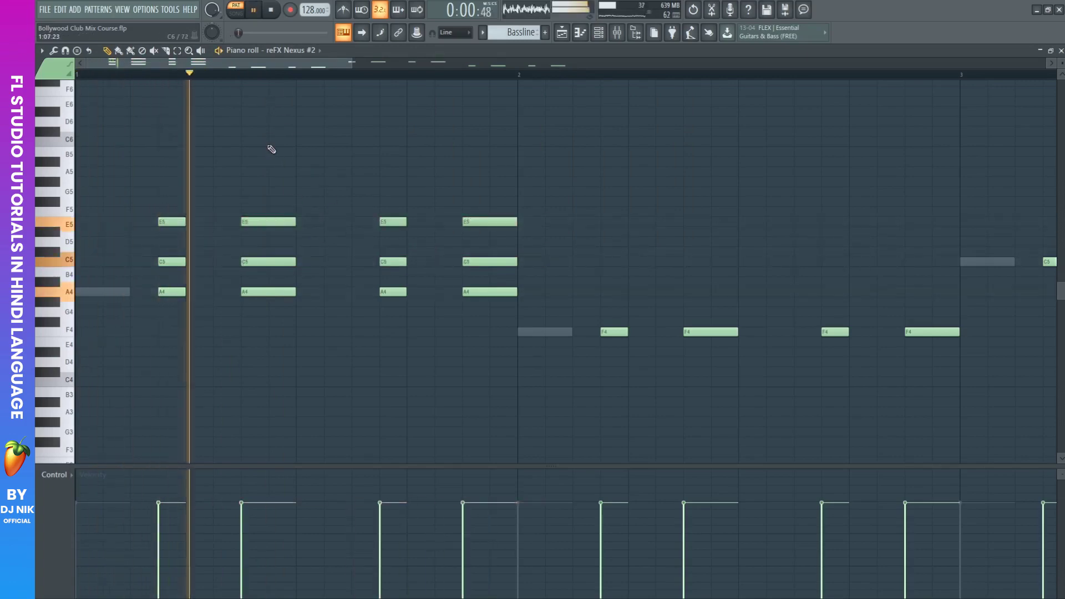
scroll(228, 76, down, 2)
key(space)
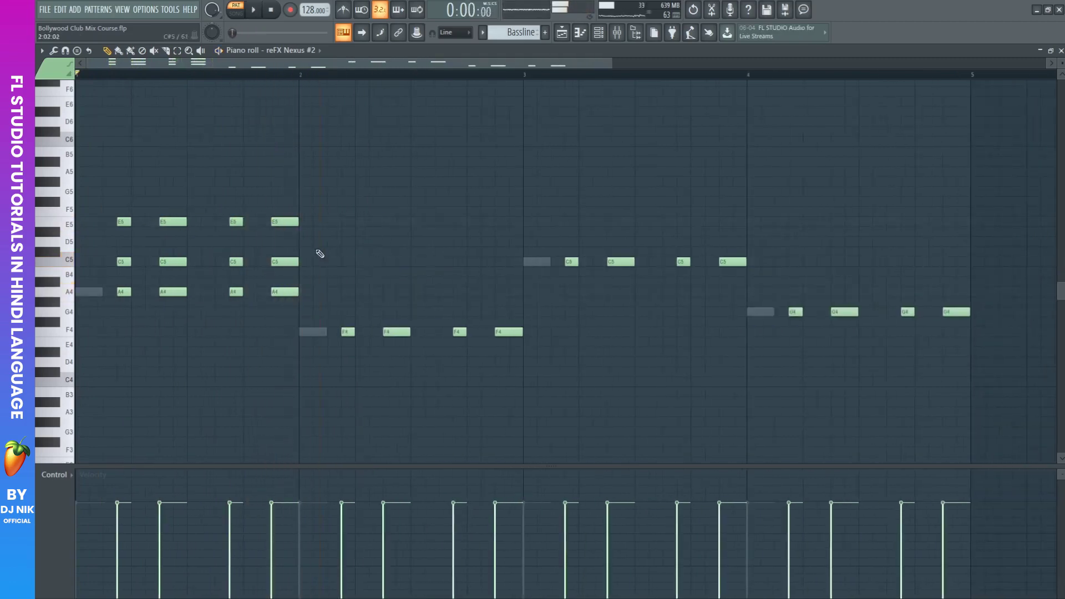
Add A4 and C5 above the F4 notes in bar 2 and E5 and G5 above the C5 notes in bar 3, then start playback
ctrl+drag(329, 208, 347, 292)
click(361, 311)
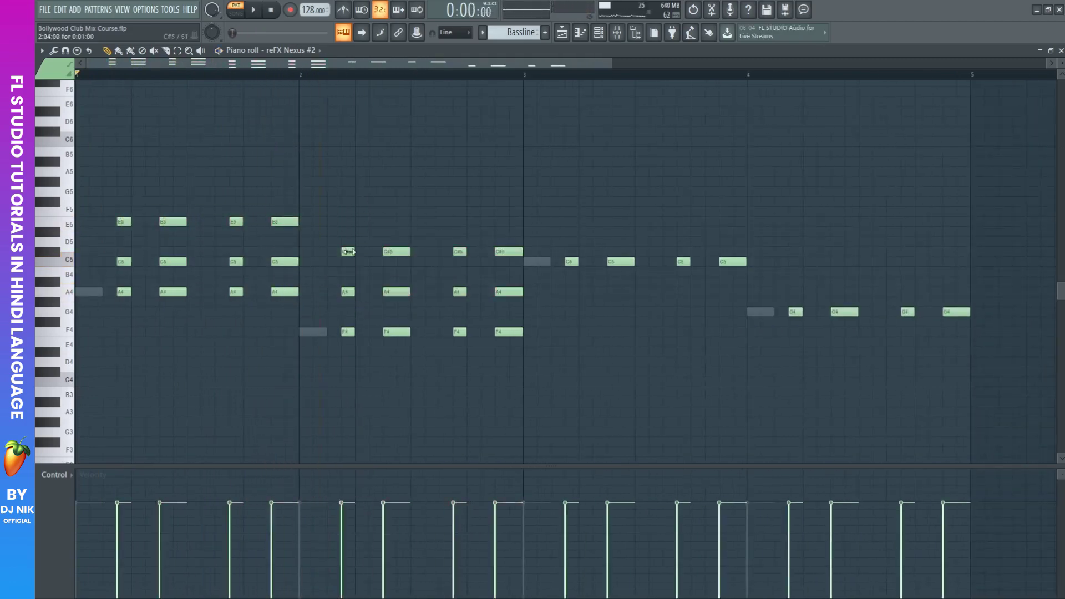
ctrl+drag(339, 247, 573, 217)
click(535, 260)
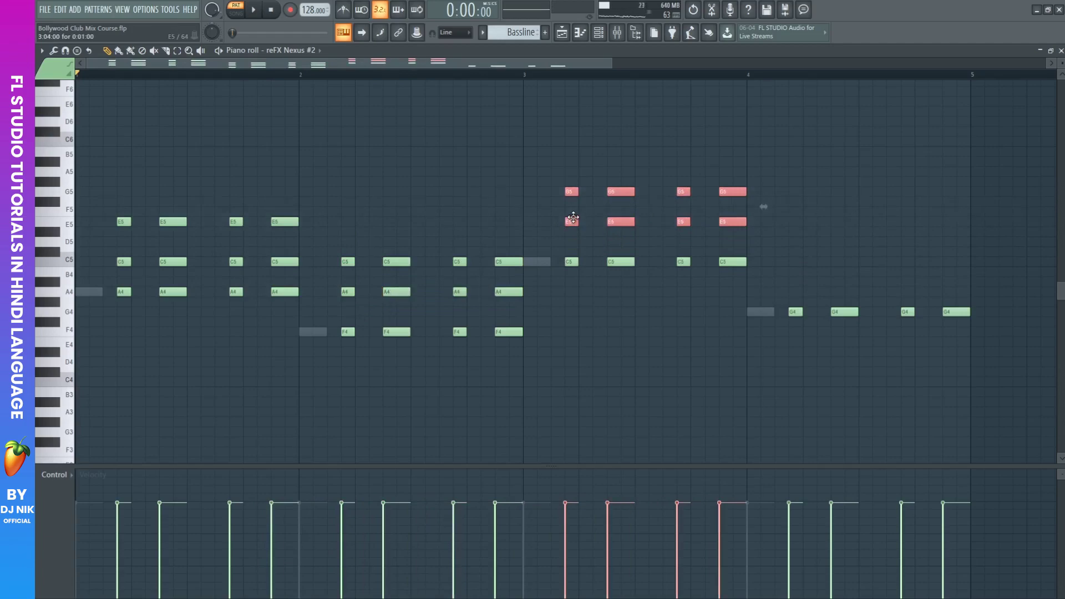
key(space)
click(419, 218)
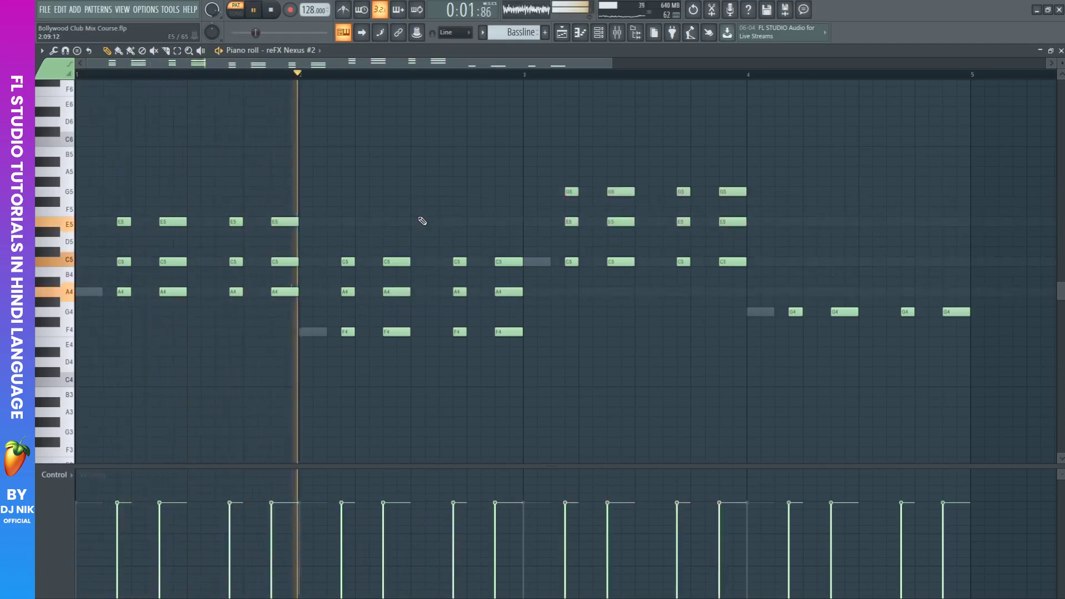
Add B4 and D5 above the G4 notes in bar 4 by copying bar 3's upper notes, and play back the four-bar chords
ctrl+drag(533, 181, 756, 233)
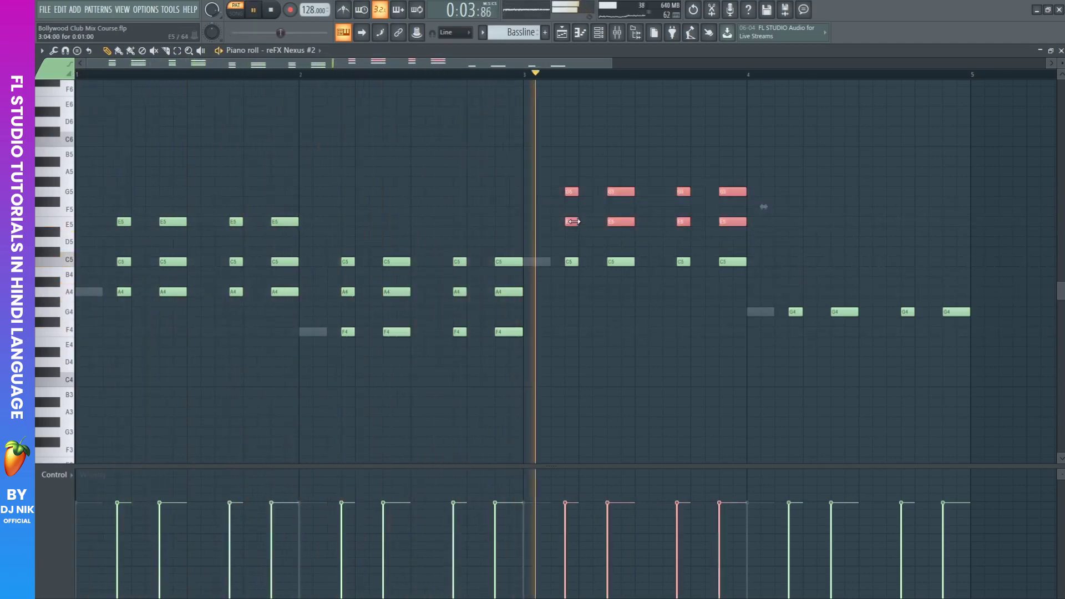
shift+drag(573, 221, 839, 275)
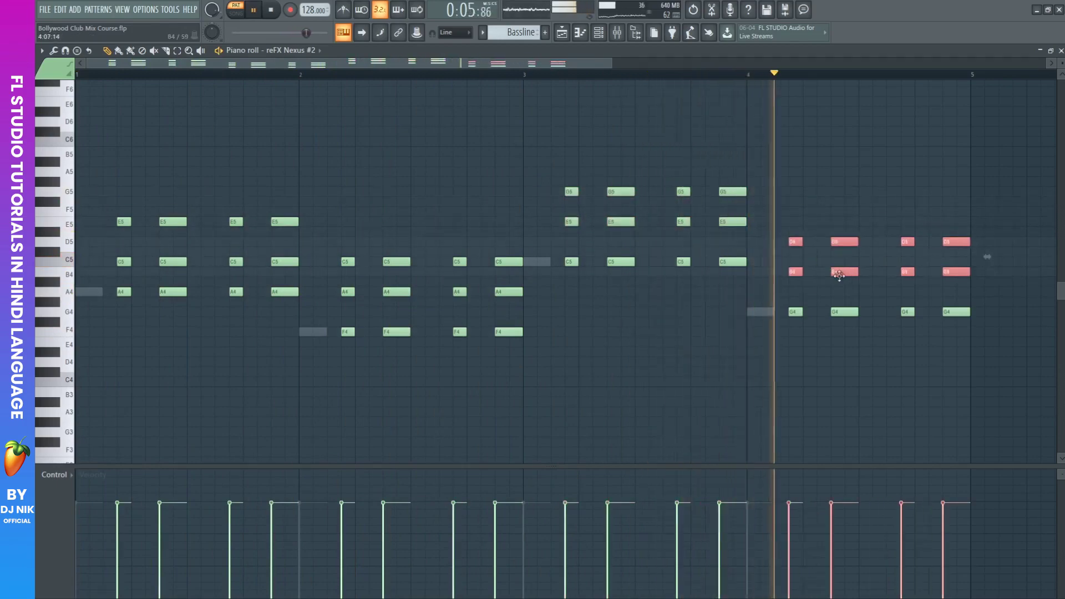
key(space)
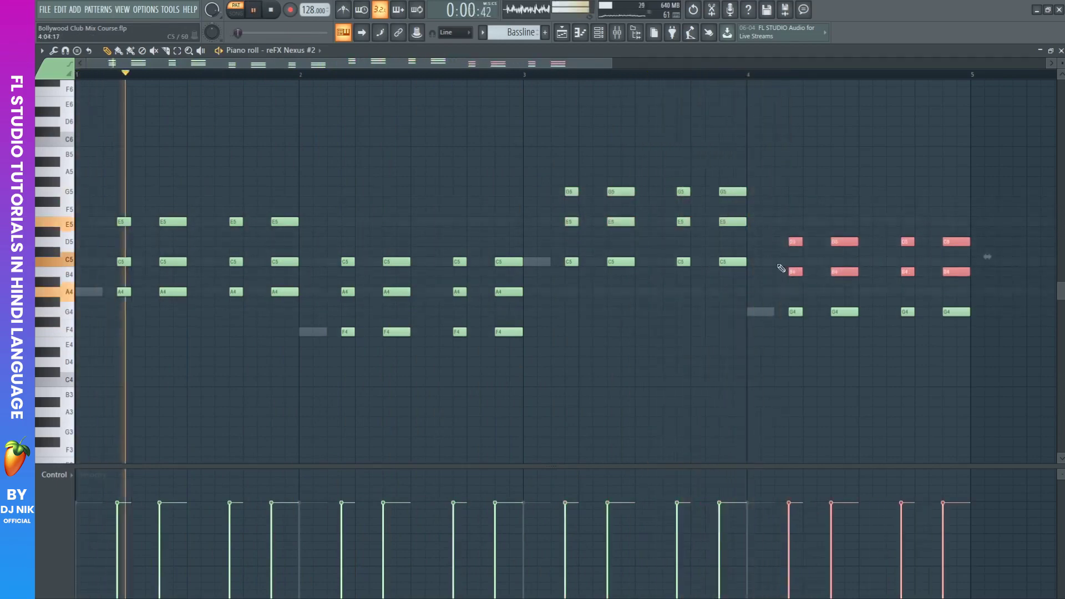
click(594, 79)
key(space)
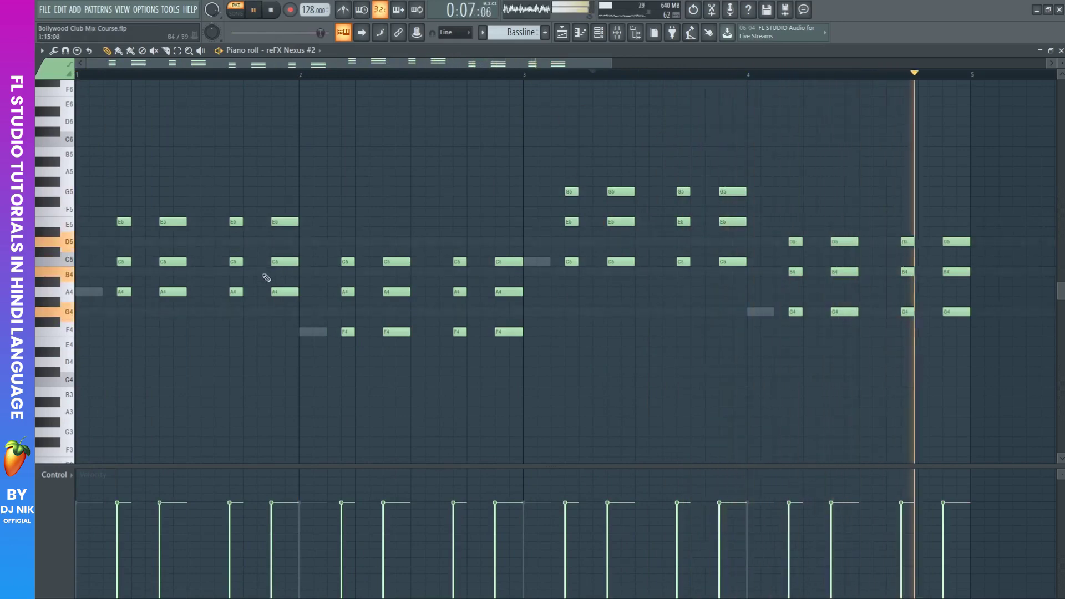
key(space)
click(271, 16)
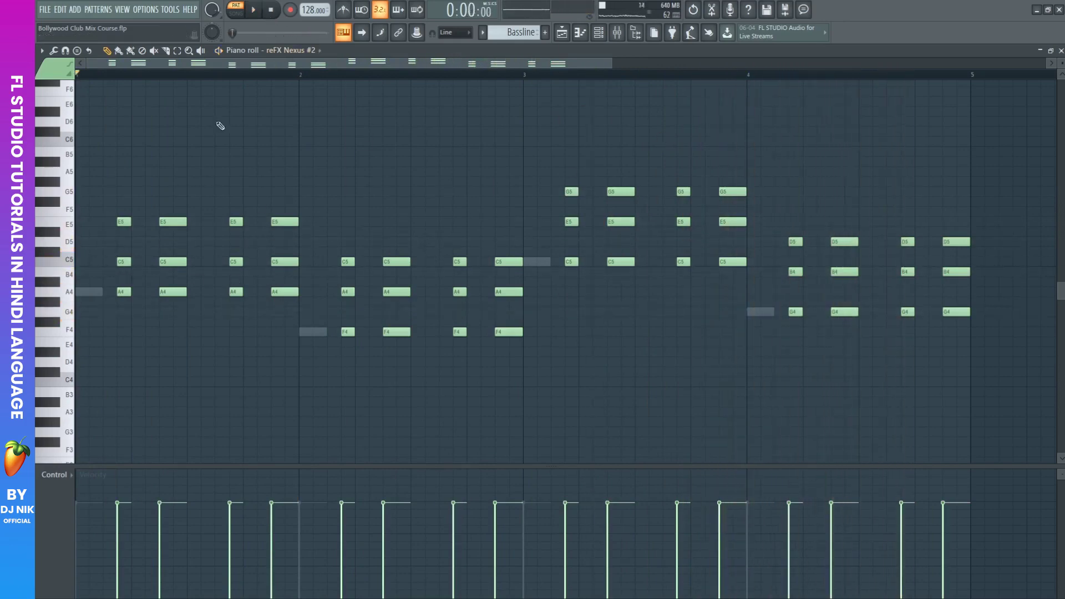
Raise the middle note of every chord in all four bars by one octave and play back the new voicing
drag(108, 260, 527, 298)
drag(561, 222, 810, 225)
drag(786, 287, 1024, 275)
key(ctrl+Up)
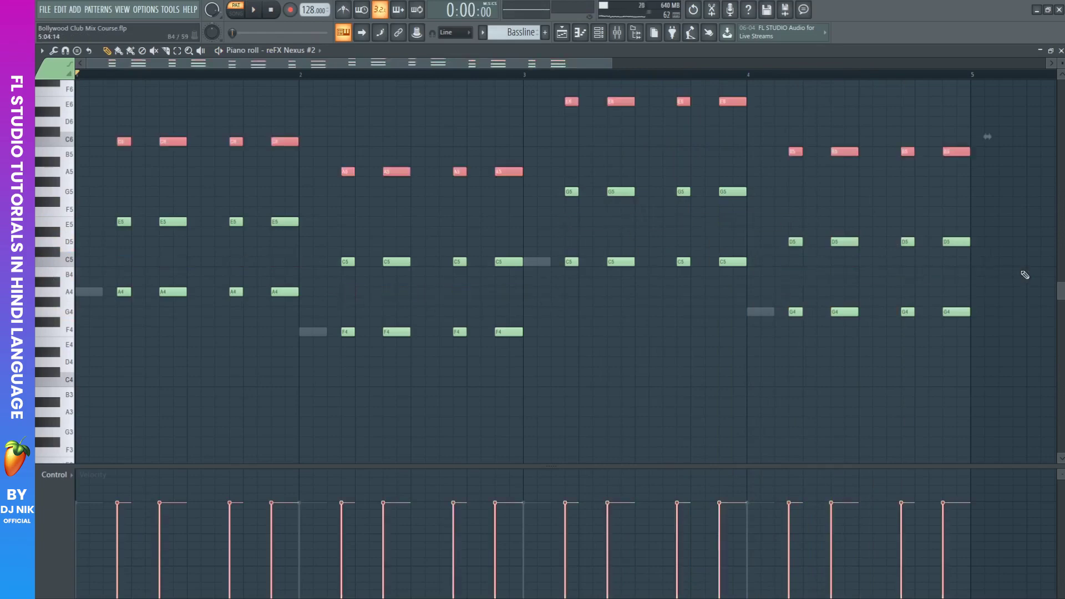
click(879, 191)
key(space)
scroll(528, 214, up, 3)
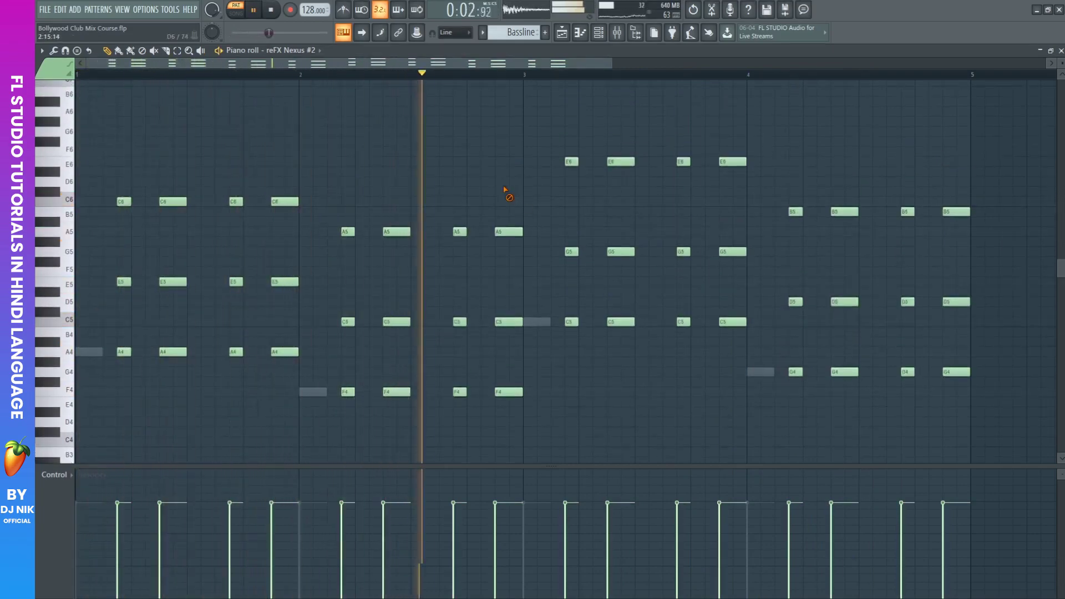
Switch off the delay and reverb in the reFX Nexus #2 instrument, then close it and the channel rack
key(F6)
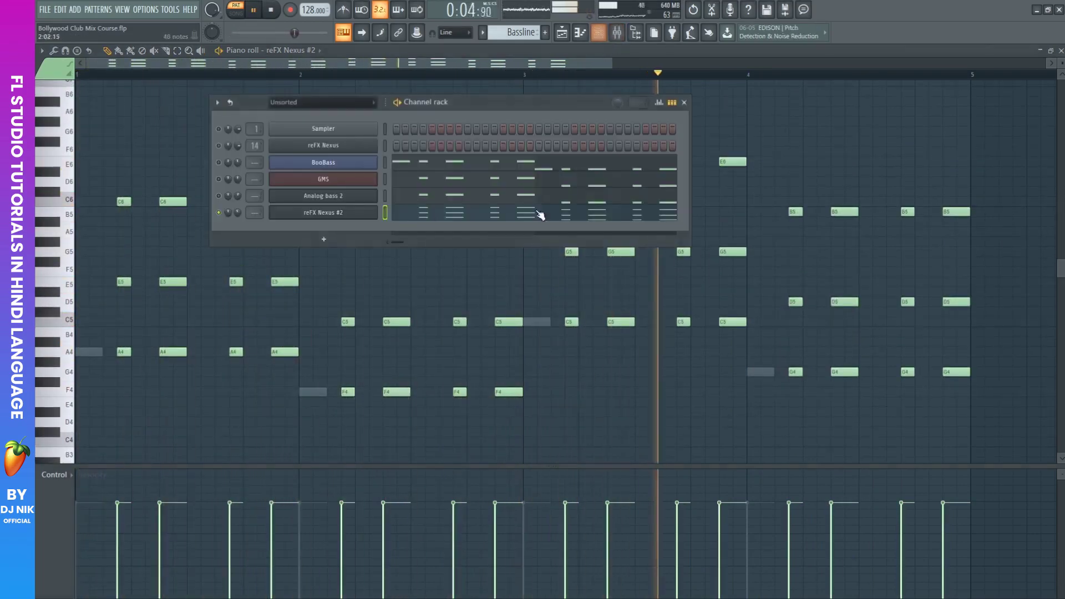
click(336, 217)
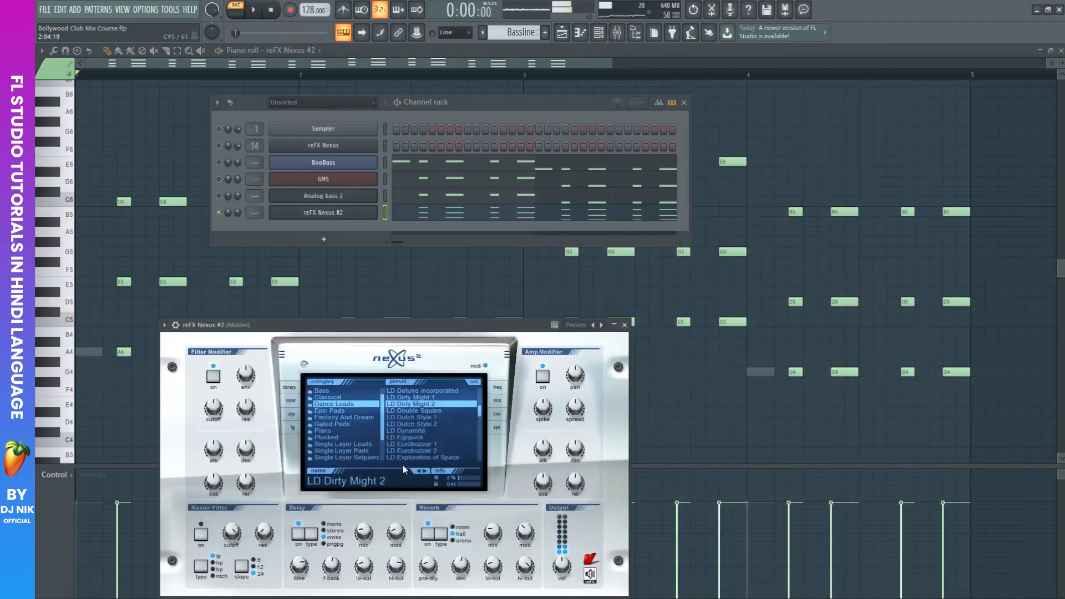
key(space)
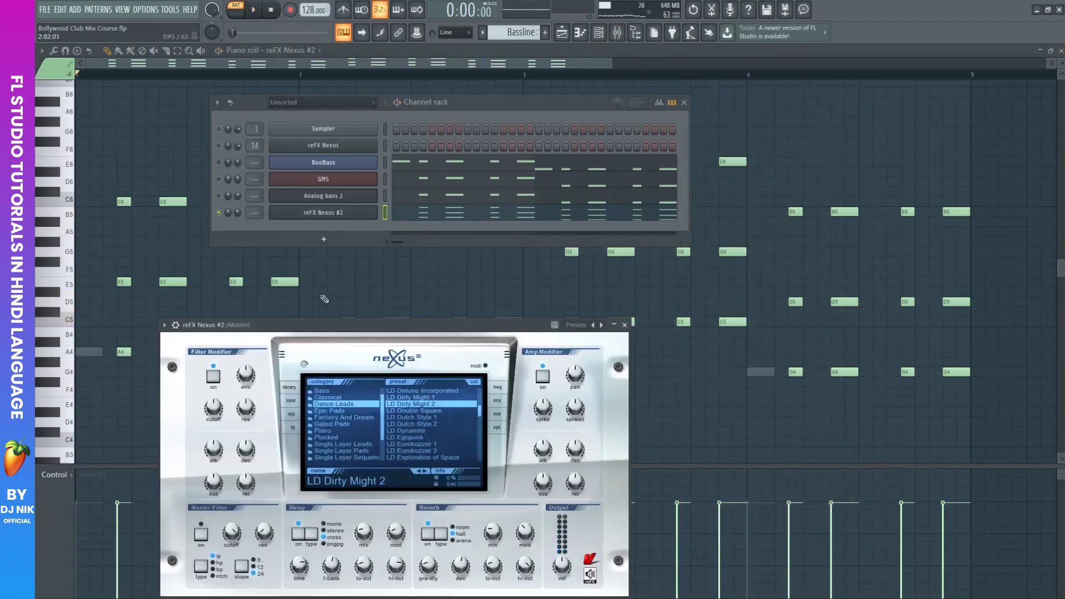
drag(349, 324, 371, 138)
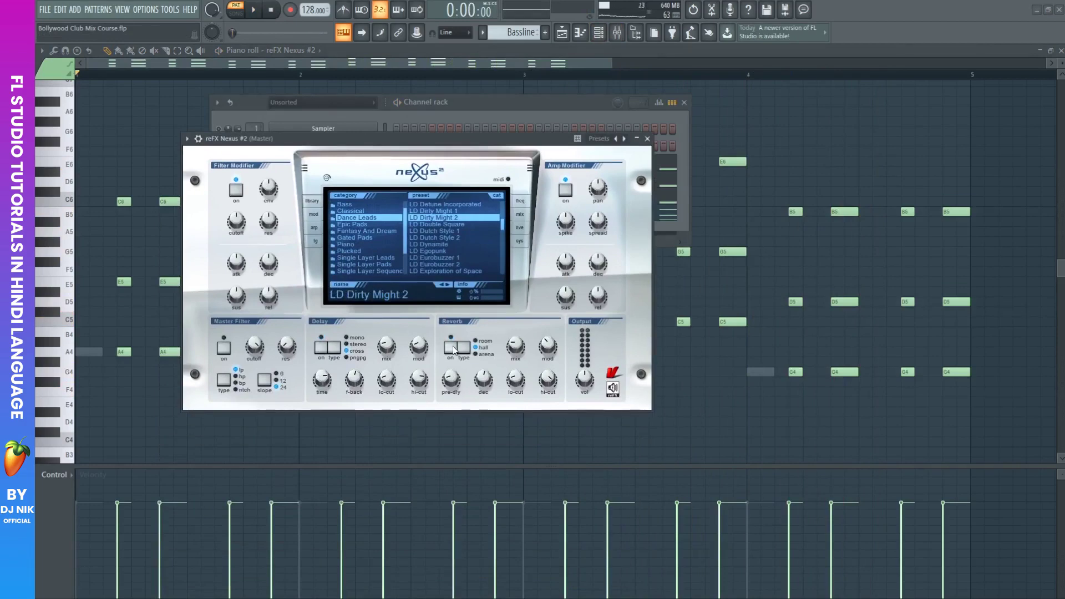
click(647, 139)
click(684, 102)
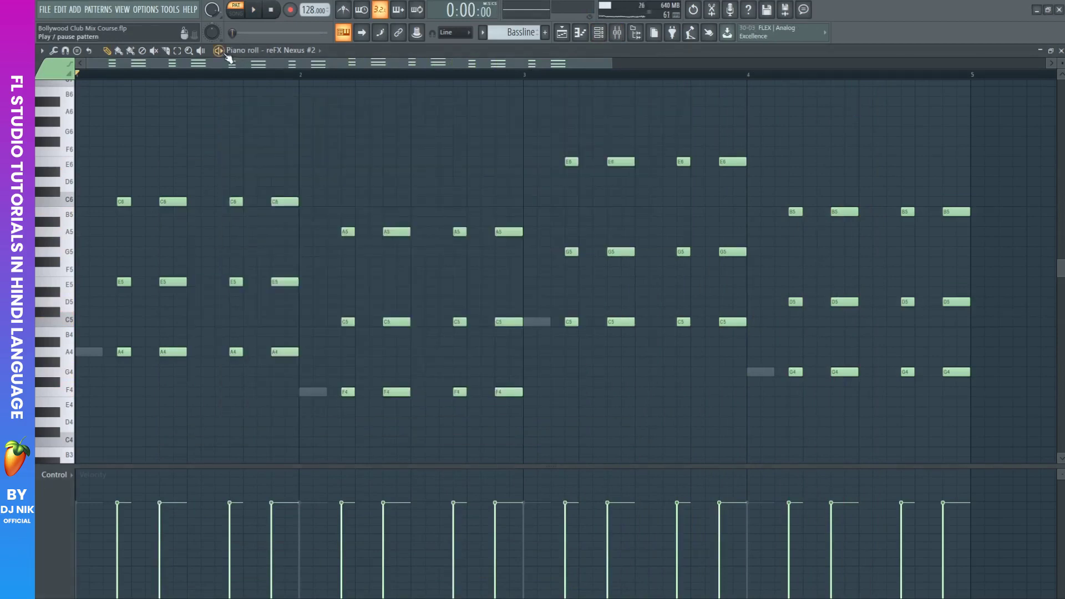
Play back the reFX Nexus #2 chord pattern to check its sound and rhythm
key(space)
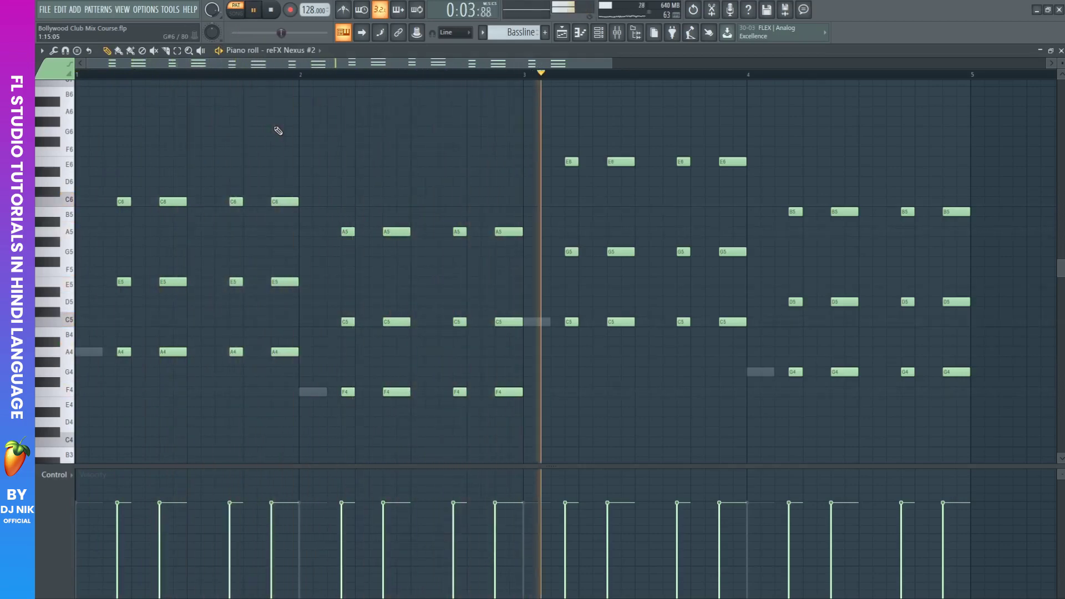
scroll(287, 81, down, 1)
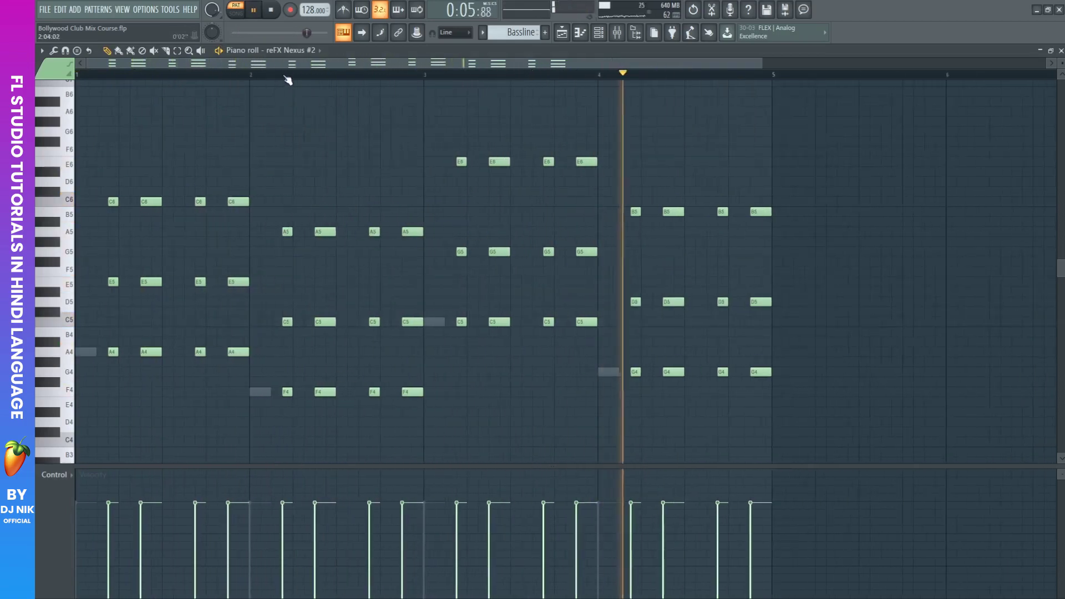
key(space)
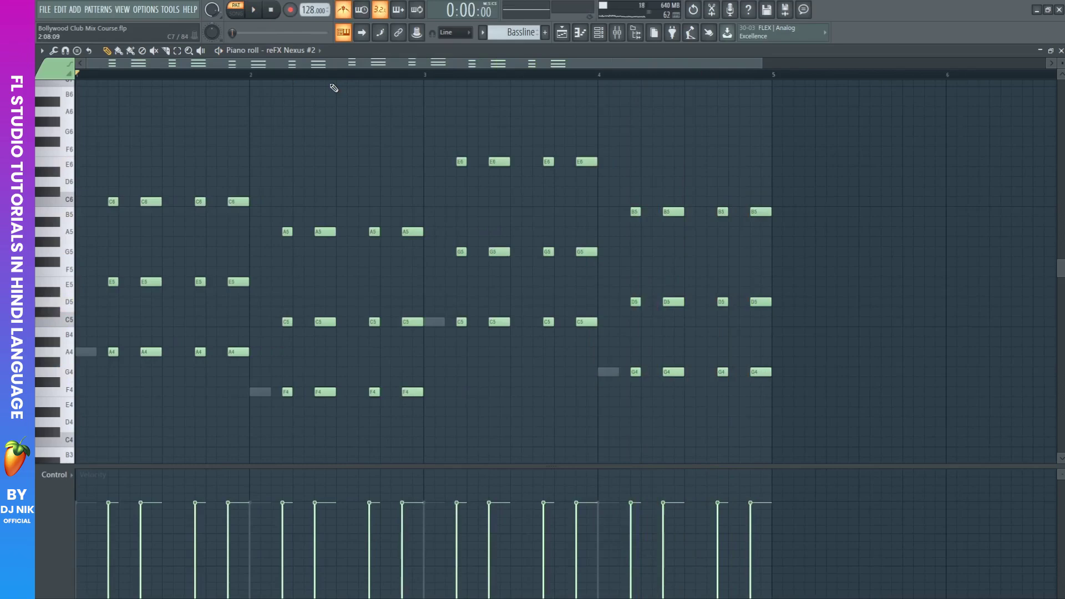
key(space)
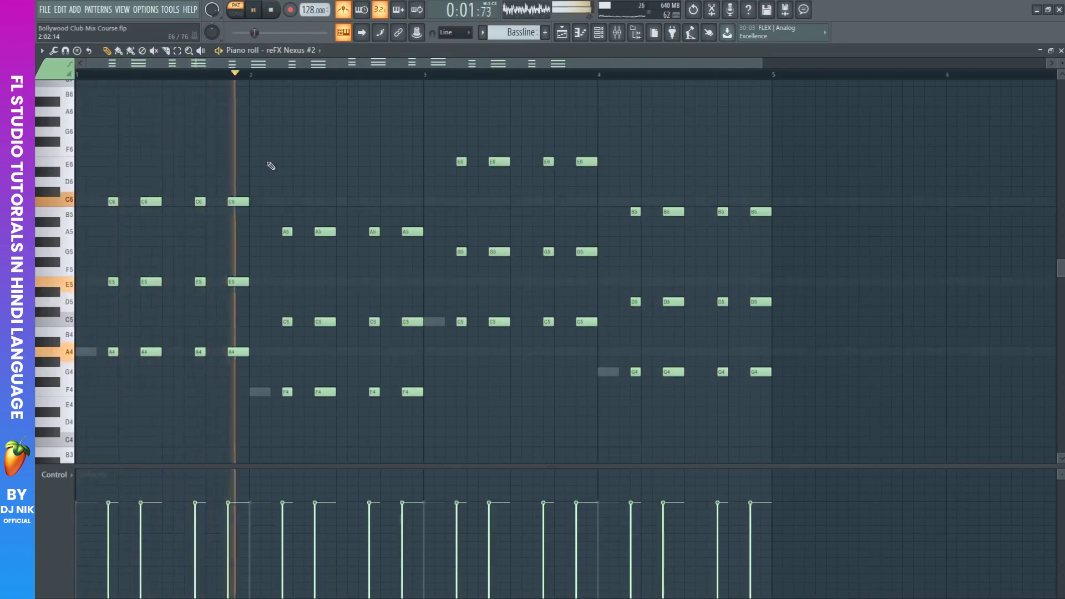
key(space)
Duplicate bar 2's third chord into the gap between its second and third hits and listen to the bar
drag(361, 199, 352, 392)
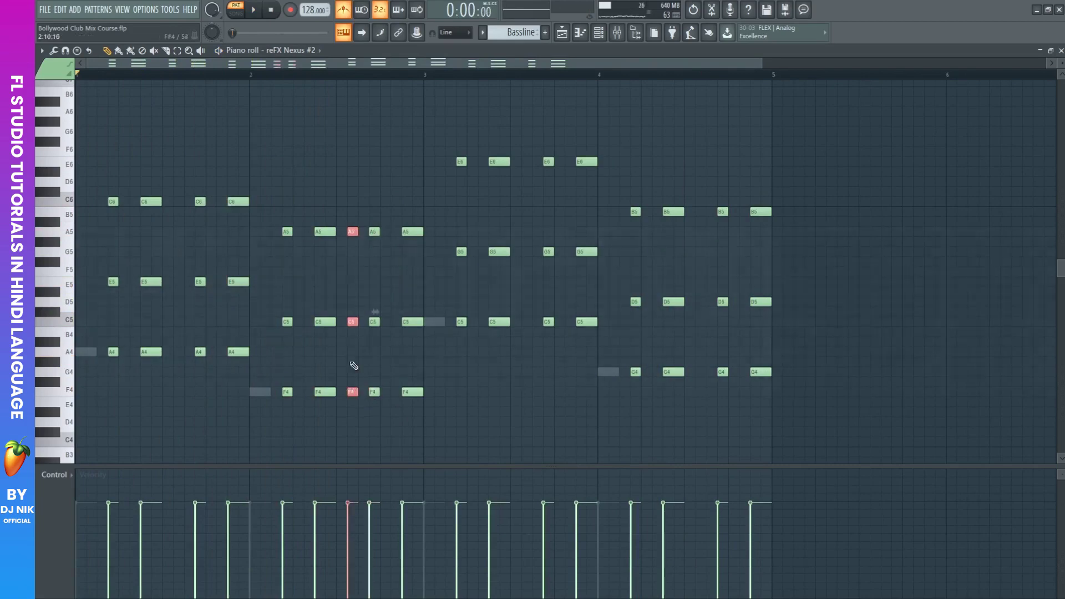
click(257, 78)
key(space)
scroll(363, 78, up, 2)
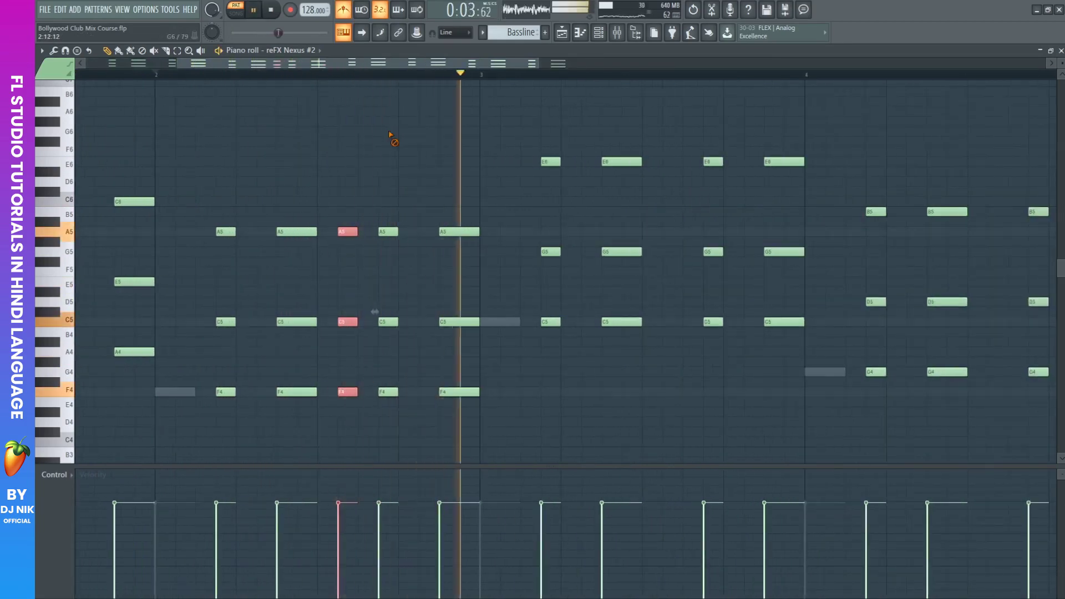
Add the same extra short G4, D5 and B5 chord between the second and third hits of bar 4 and play it back
scroll(443, 77, down, 2)
drag(585, 187, 580, 371)
key(ctrl+d)
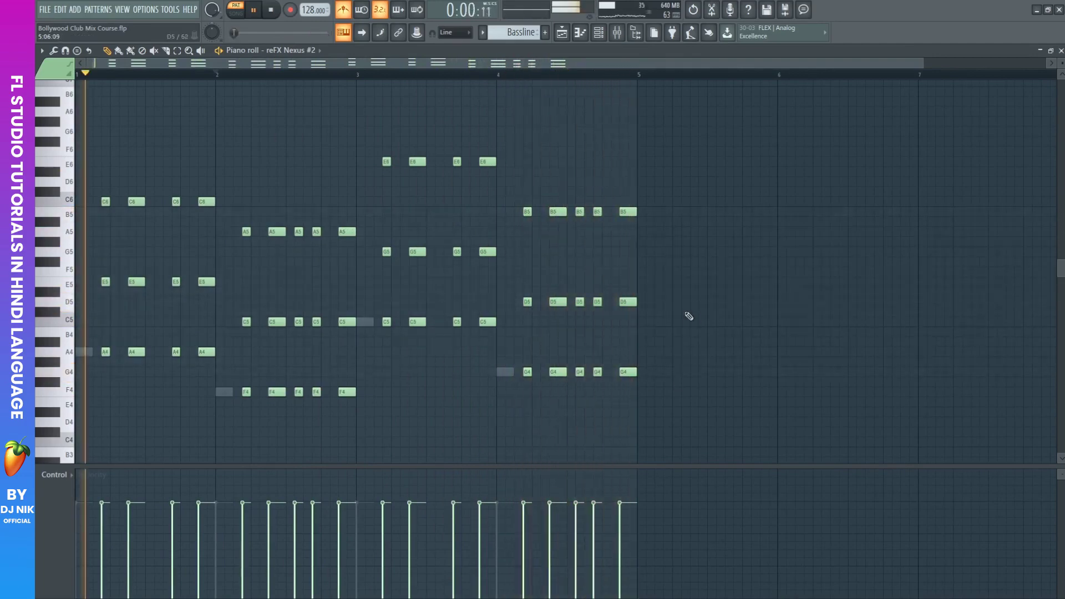
key(space)
Add the matching extra F4 note in bar 2 and G4 note in bar 4 to the Analog bass 2 channel
key(F6)
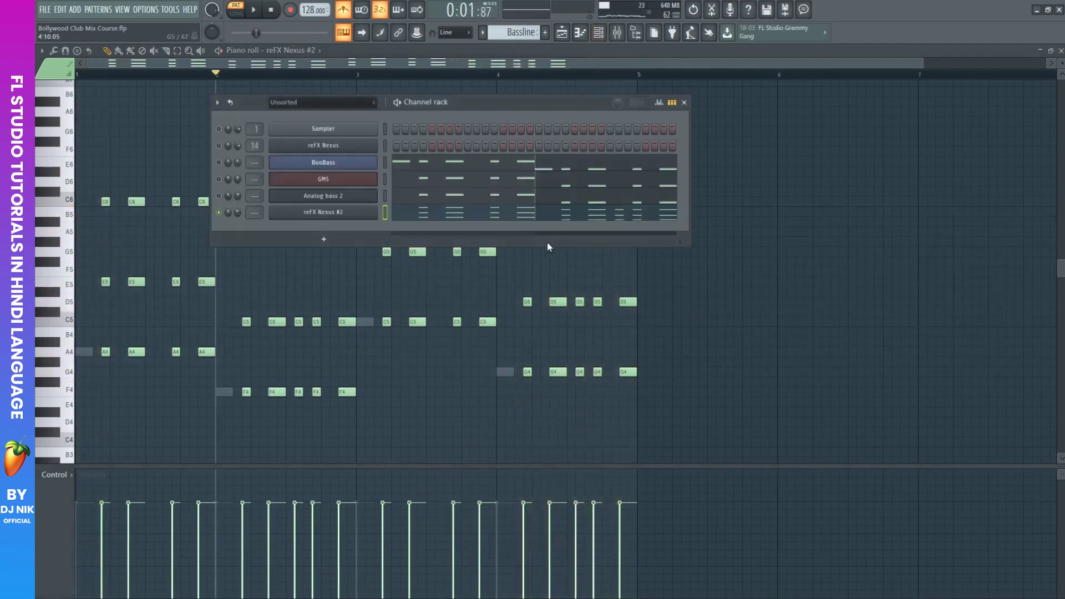
click(531, 198)
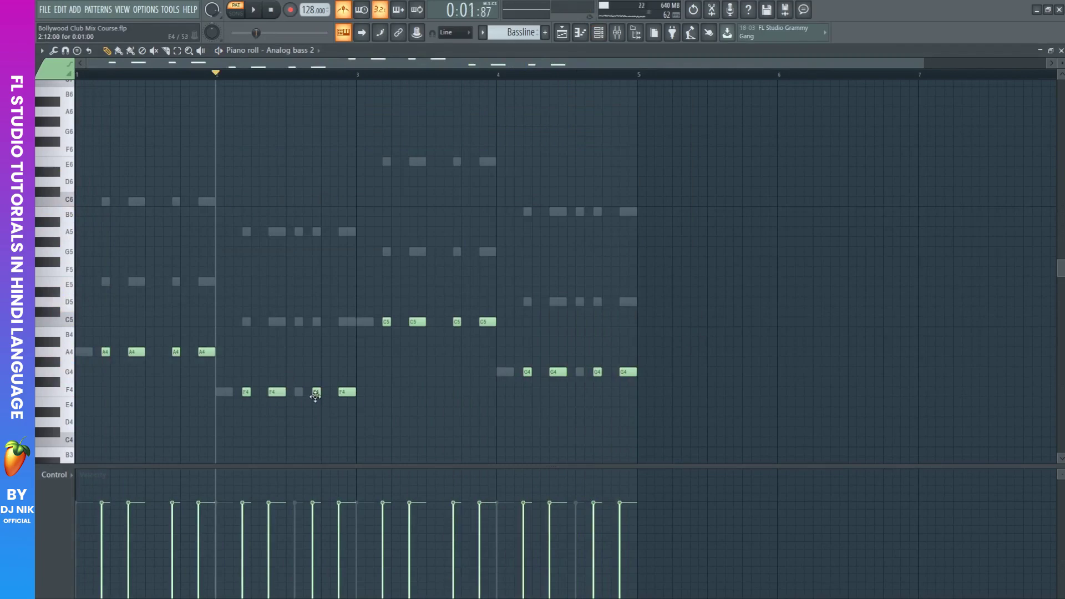
click(298, 392)
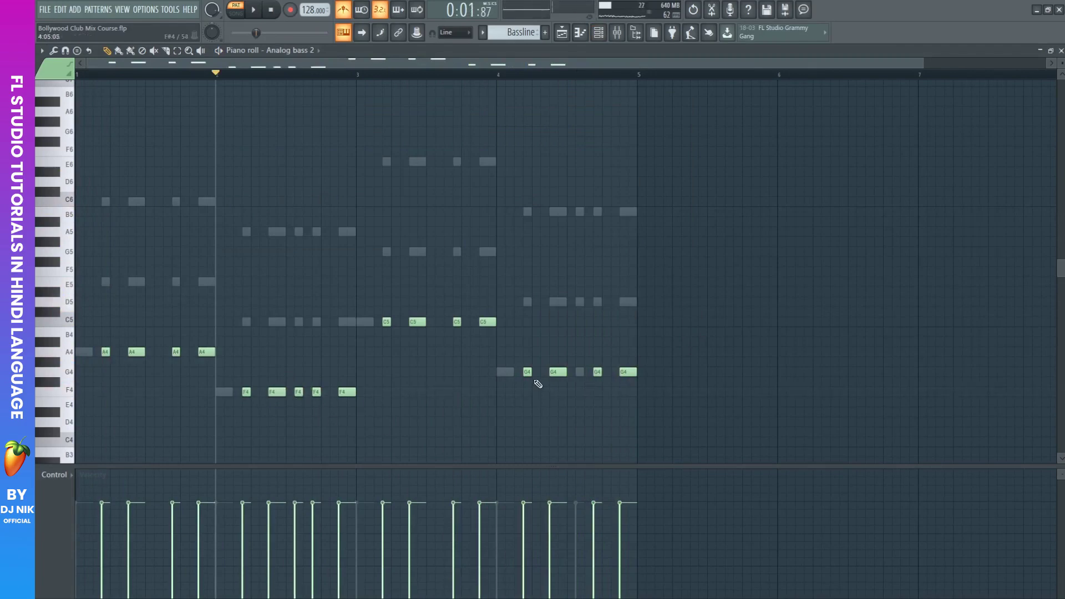
click(580, 371)
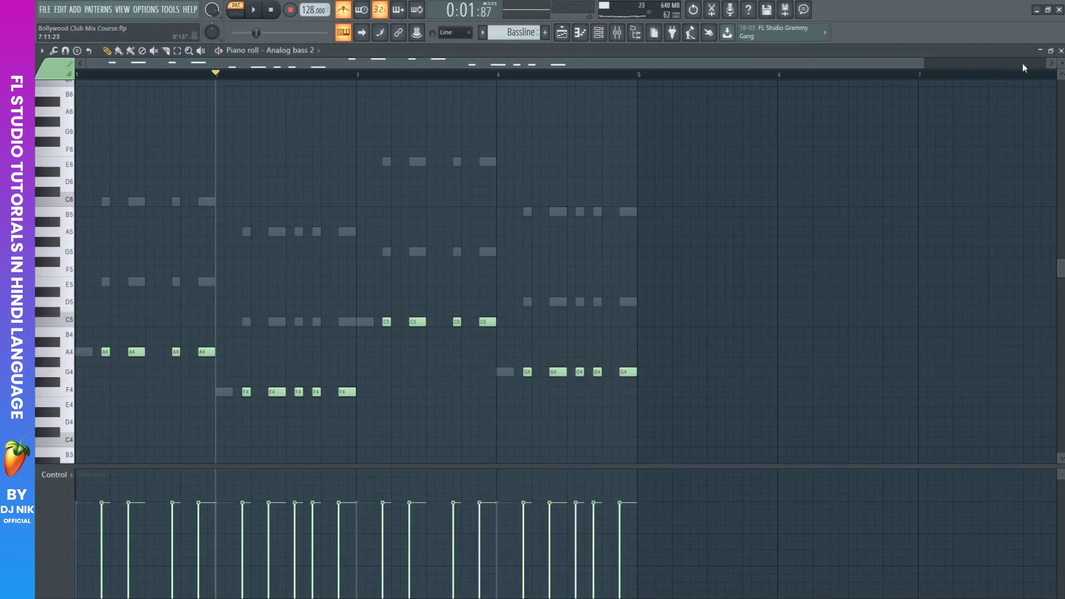
Copy the Analog bass 2 notes and paste them into the GMS and BooBass channels so all three bass layers match
click(1060, 51)
right_click(375, 196)
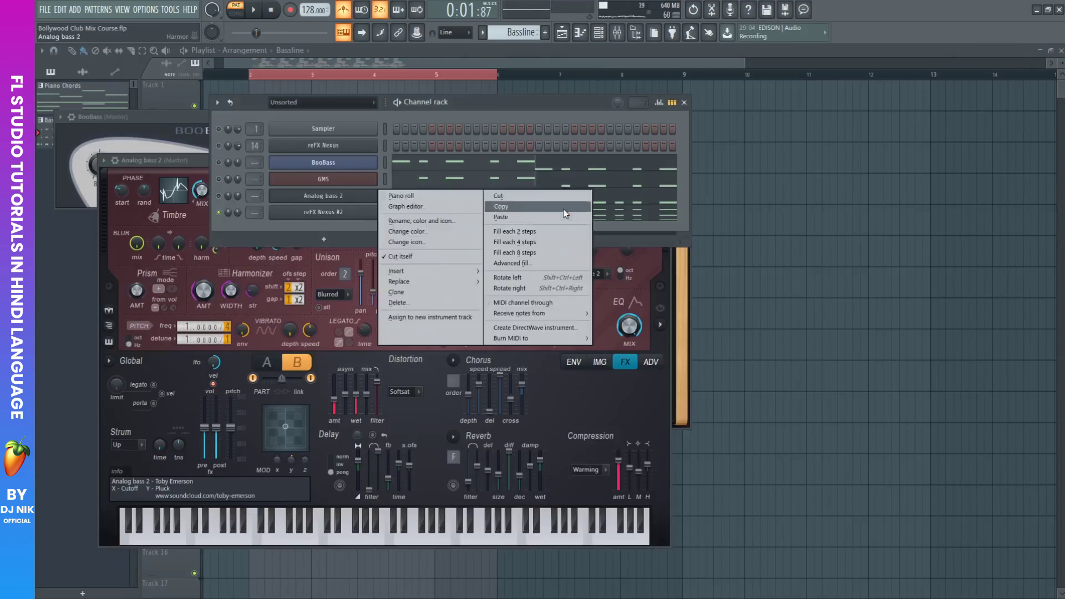
click(559, 205)
right_click(376, 197)
click(515, 200)
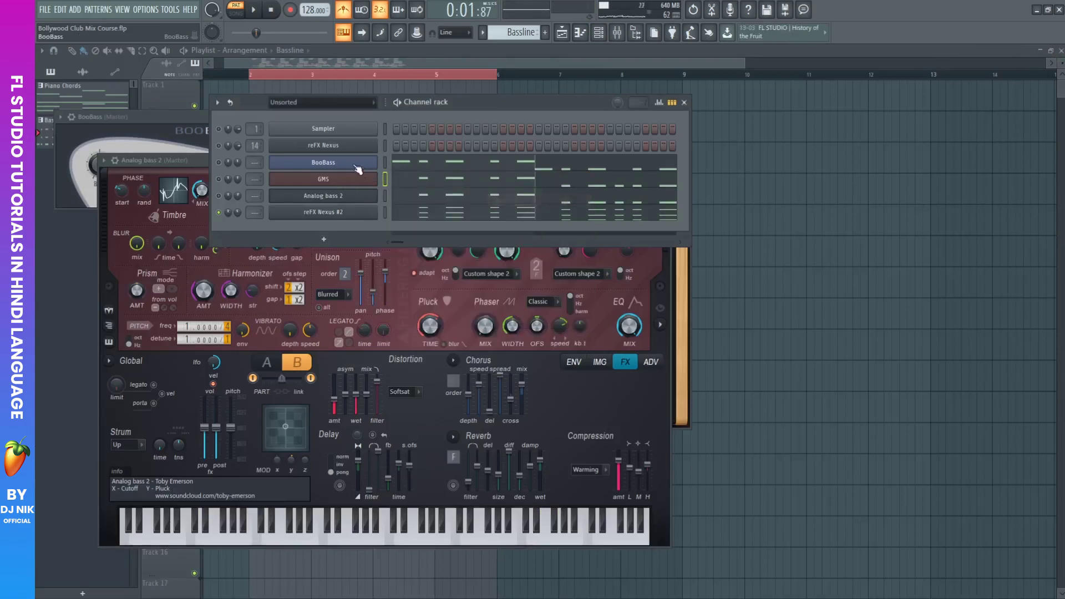
right_click(355, 164)
click(514, 186)
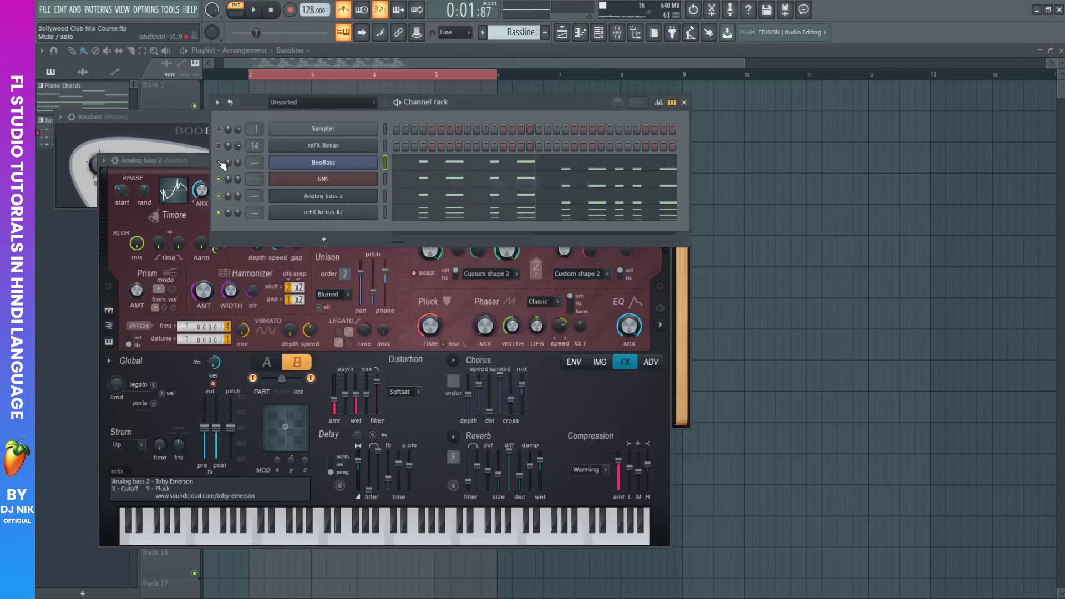
Play back the layered Bassline pattern and check the pasted notes in the BooBass piano roll
key(space)
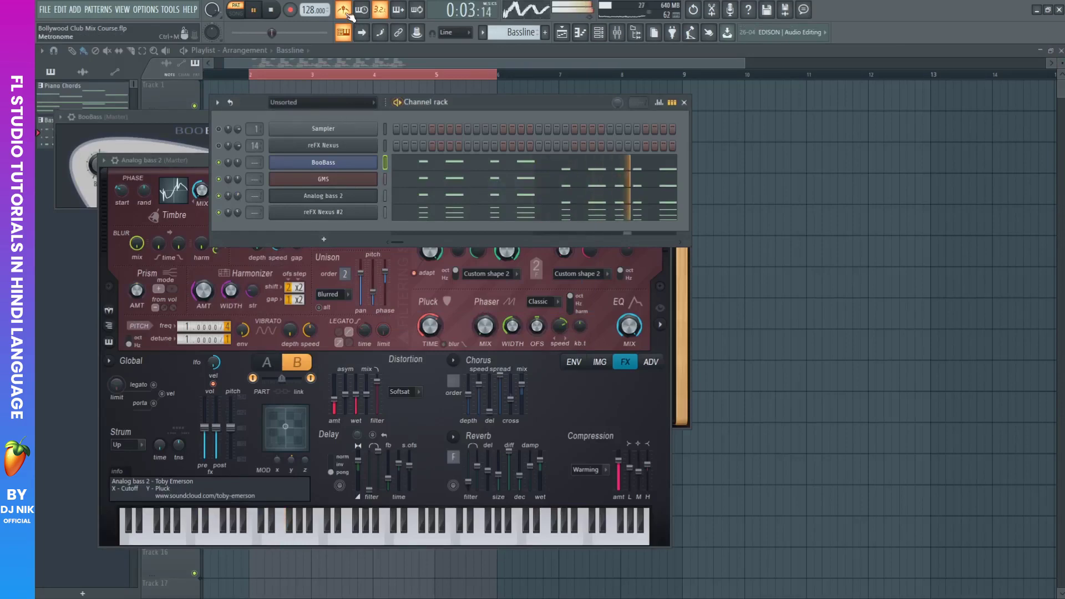
key(F7)
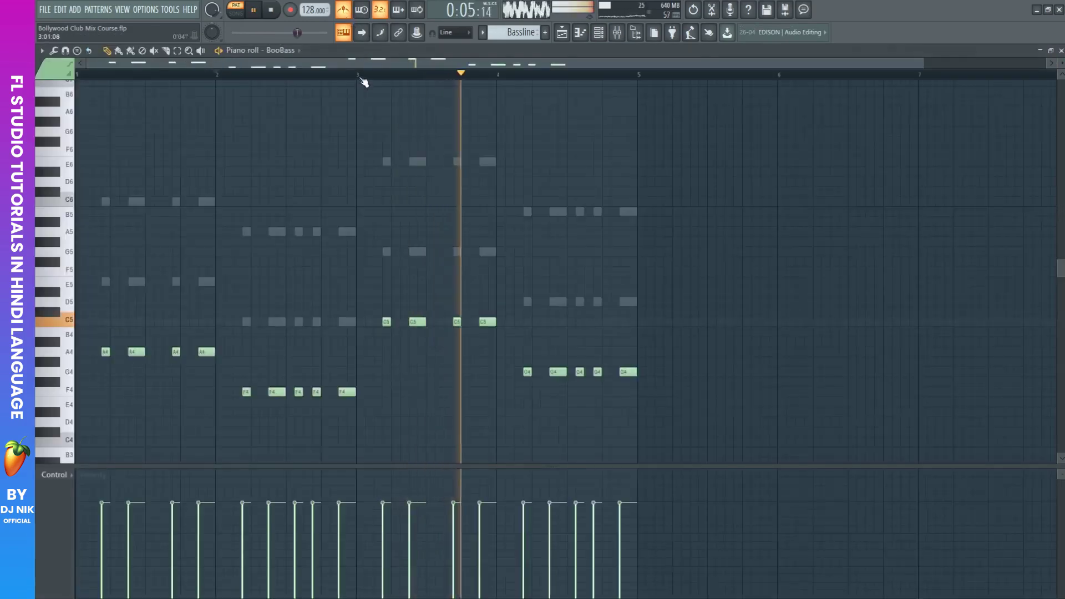
scroll(394, 176, down, 4)
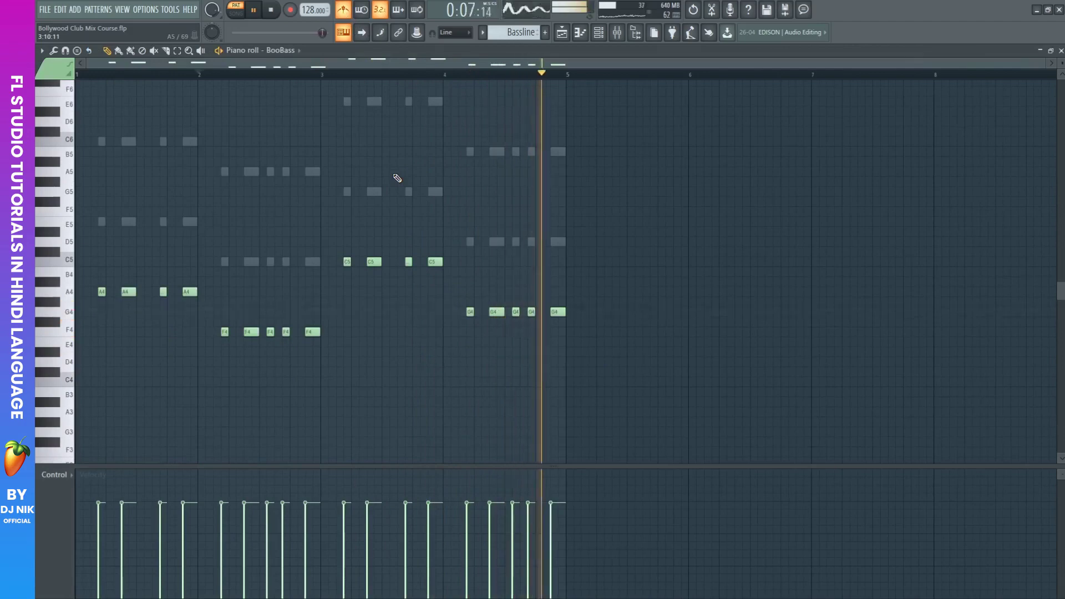
key(F7)
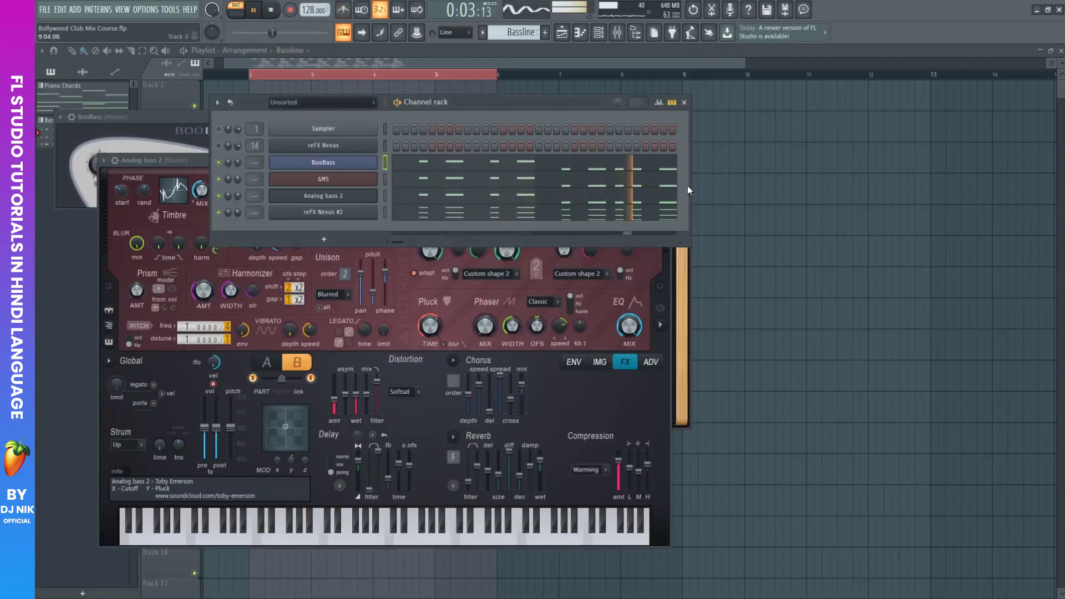
key(space)
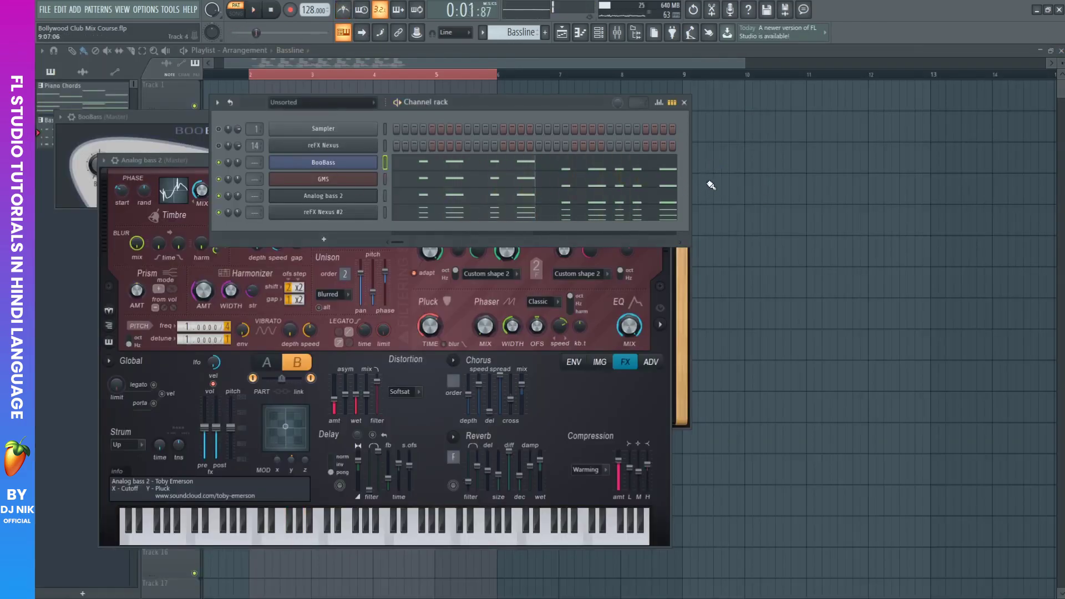
Place the Bassline pattern on Track 15 at bar 2 and mute the Piano Chords on Track 14
key(F12)
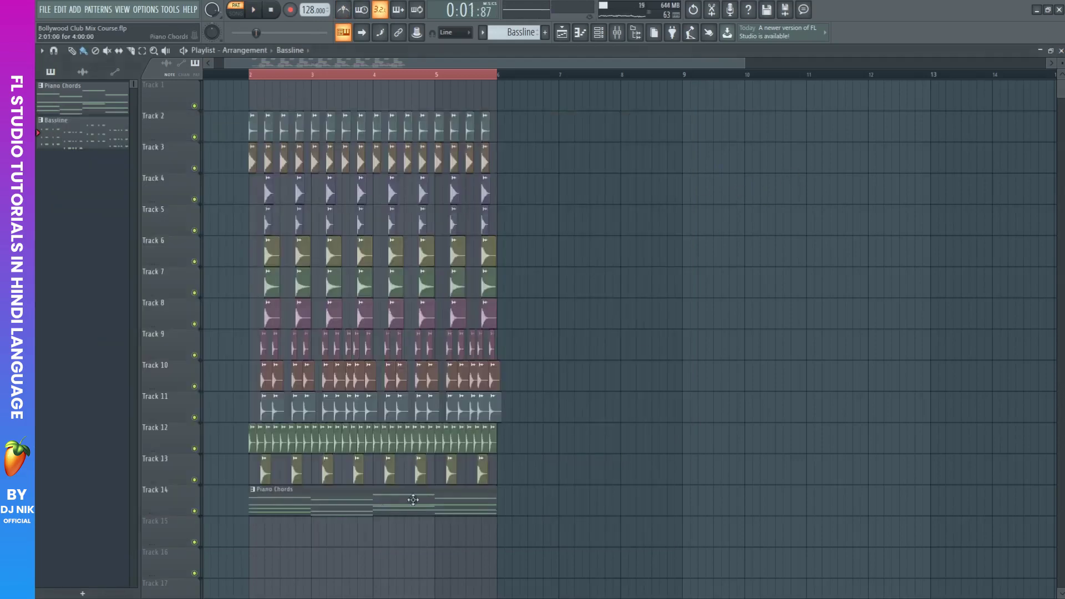
click(252, 534)
click(194, 511)
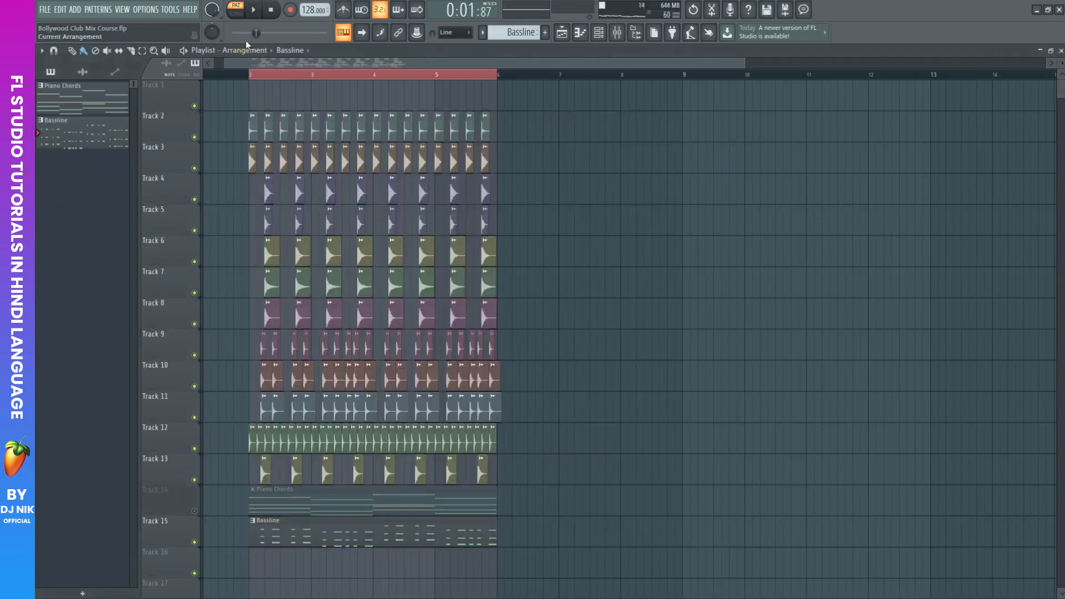
Play the arrangement in song mode to hear the bassline with the drums, and bring up the channel rack
click(235, 16)
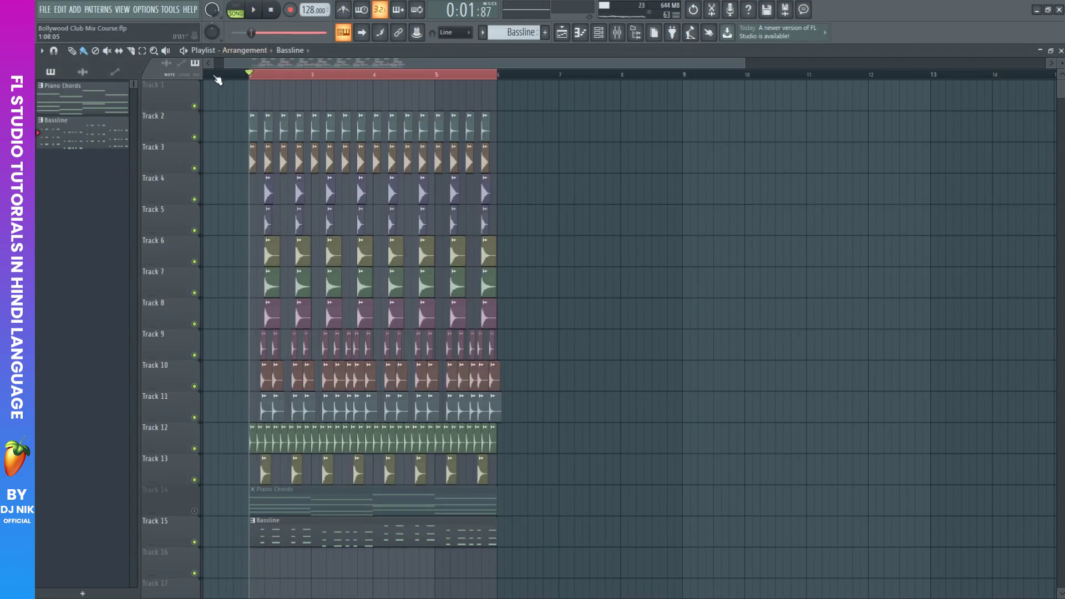
scroll(217, 80, up, 3)
key(space)
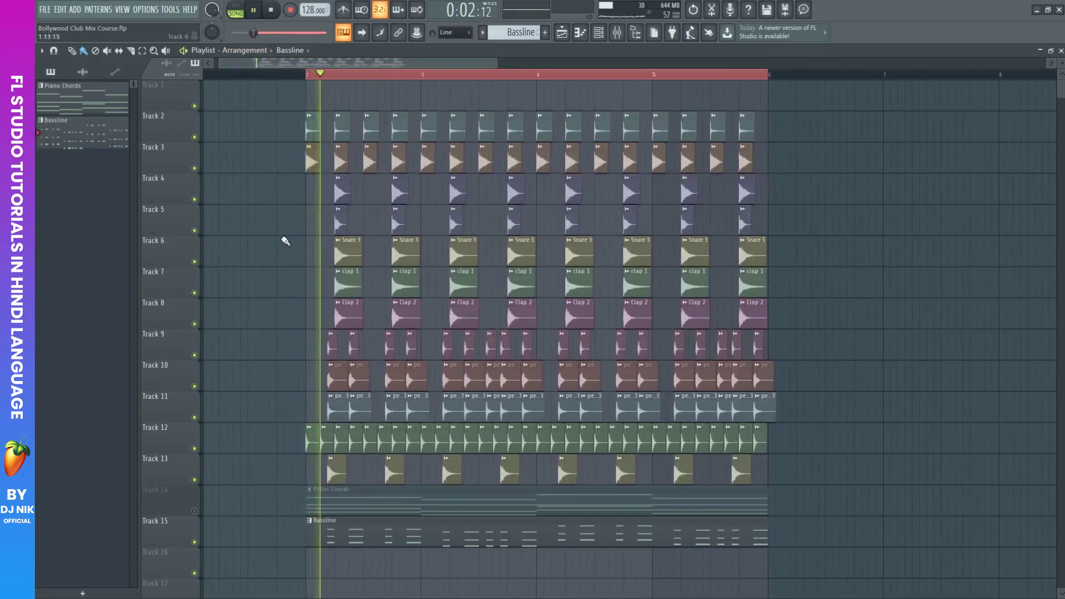
key(space)
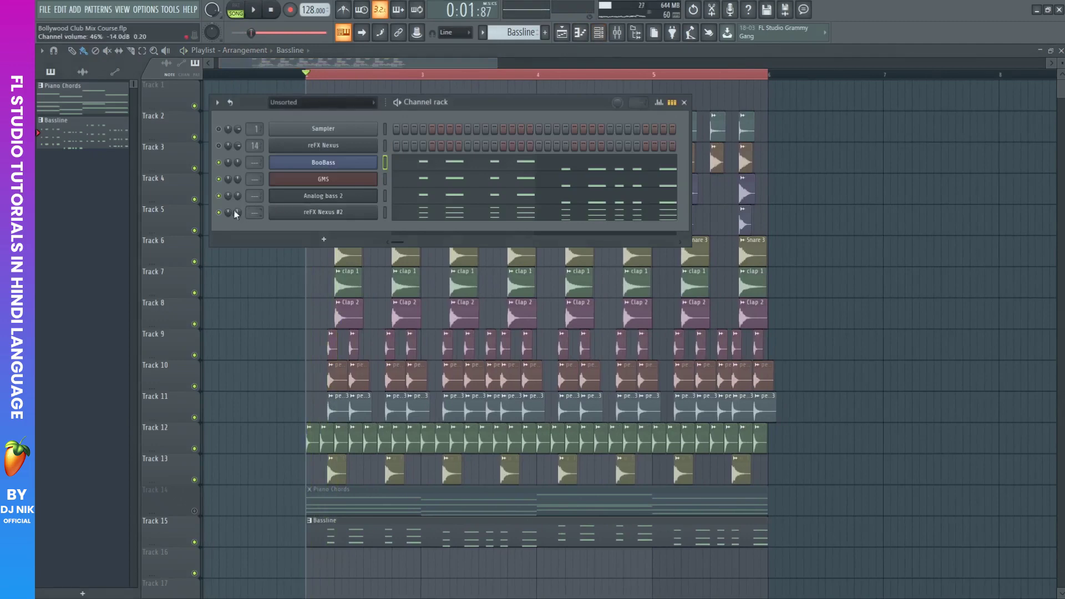
key(F6)
key(space)
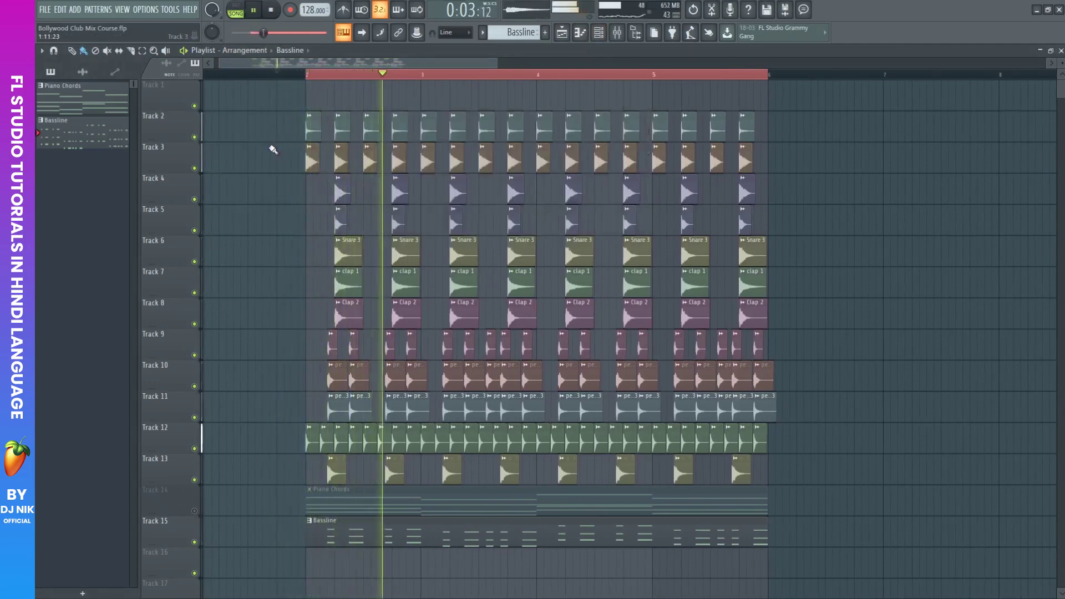
ctrl+scroll(321, 100, down, 2)
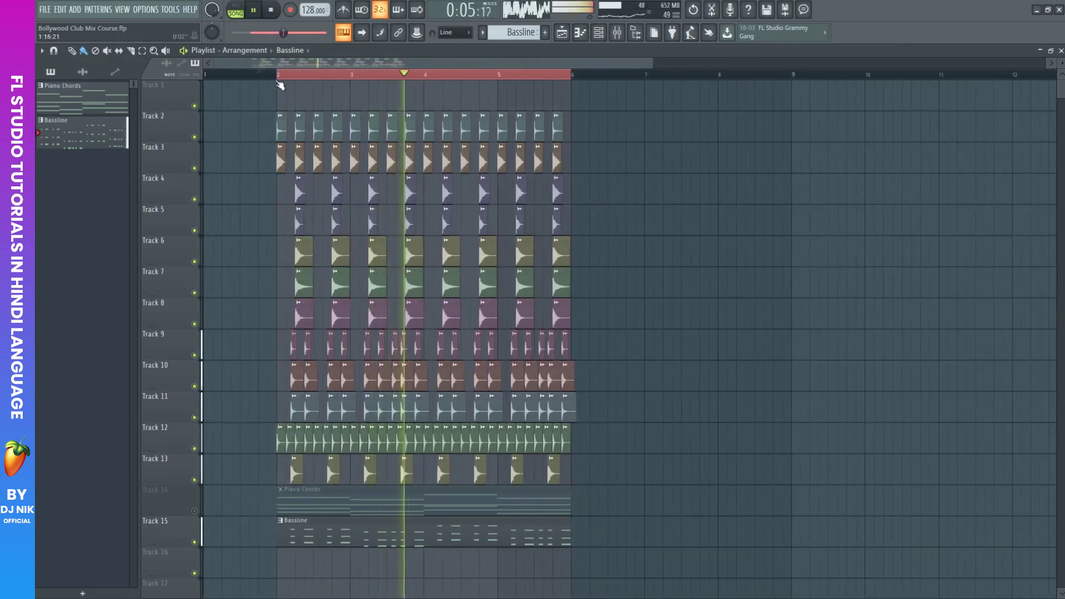
ctrl+scroll(269, 165, up, 2)
scroll(272, 161, down, 3)
scroll(274, 156, up, 4)
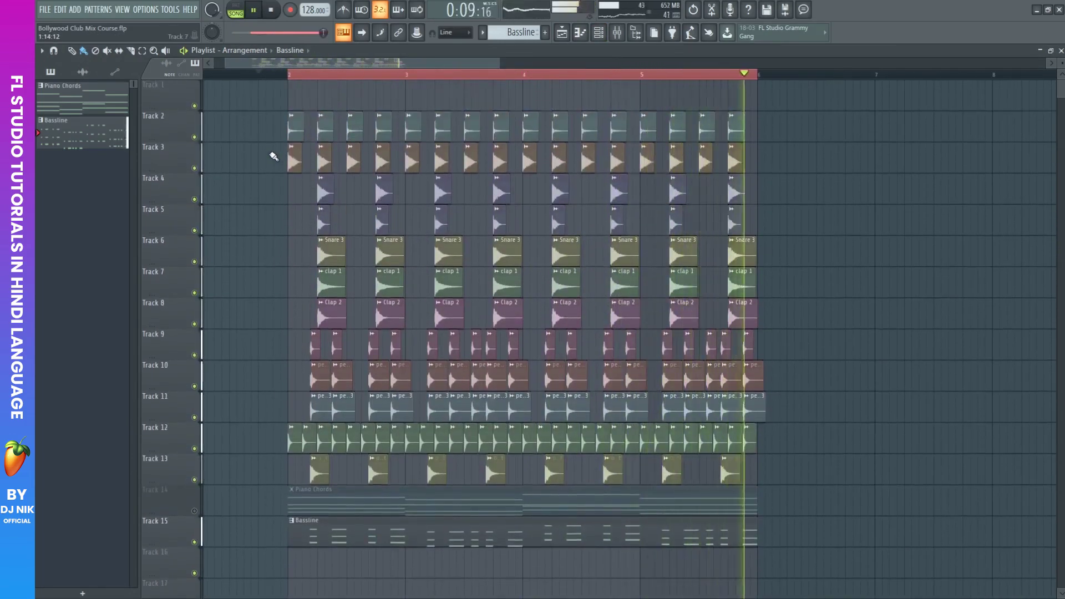
key(space)
click(598, 32)
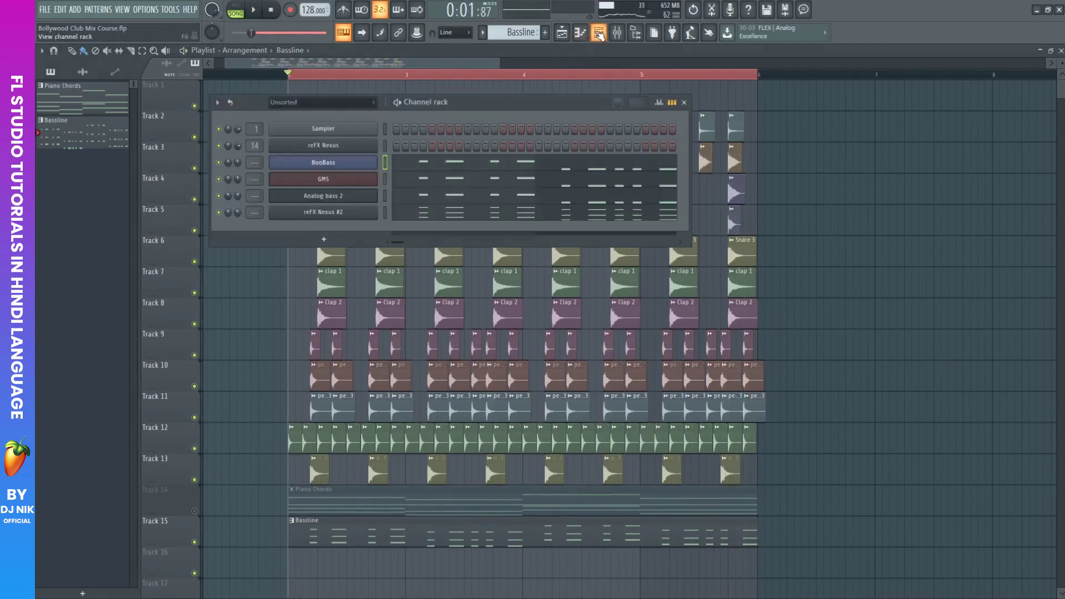